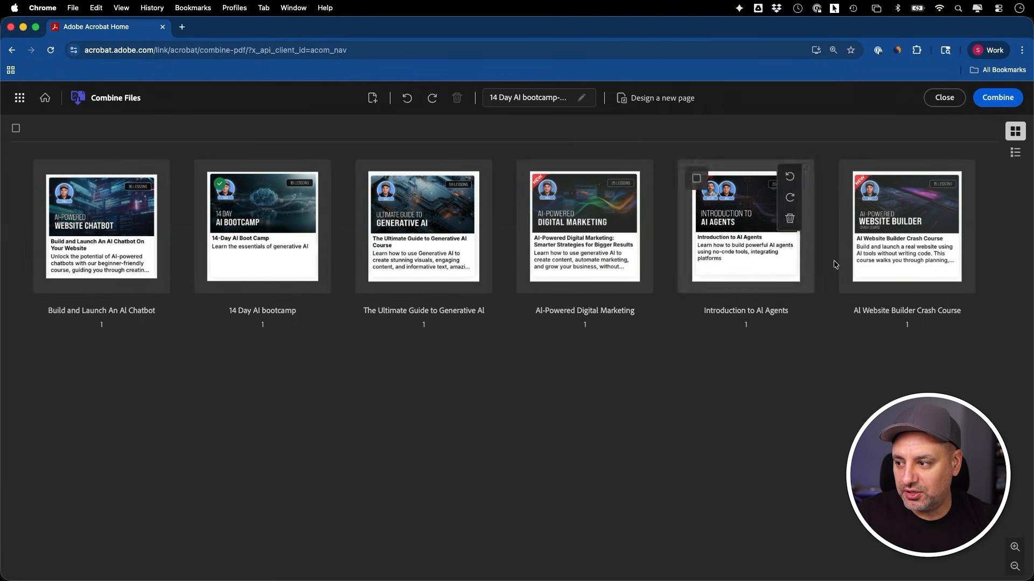
# Step: Move the 14 Day AI bootcamp page to the end of the page order and delete it
pyautogui.moveTo(267, 247); pyautogui.dragTo(900, 234)
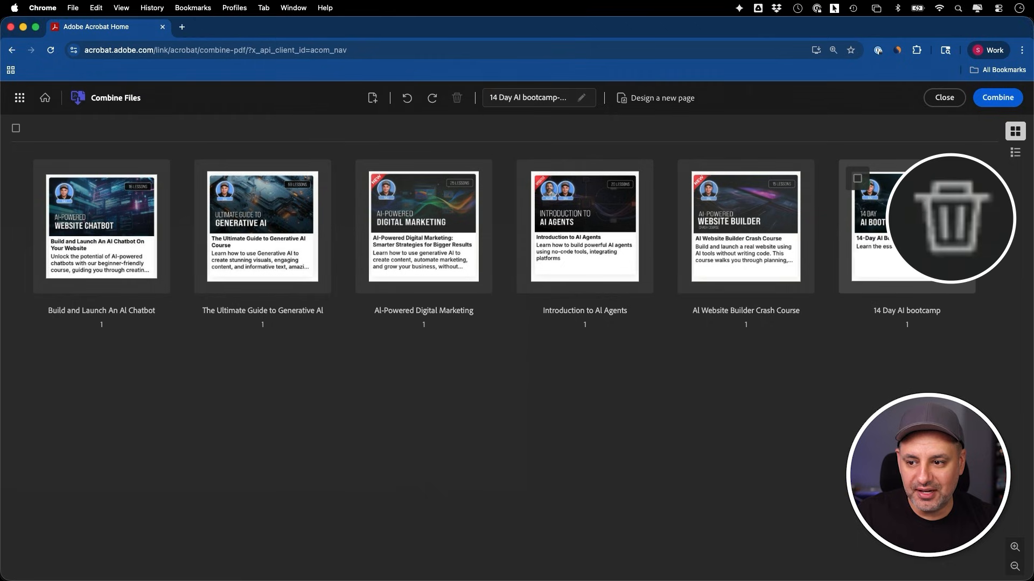
pyautogui.click(950, 223)
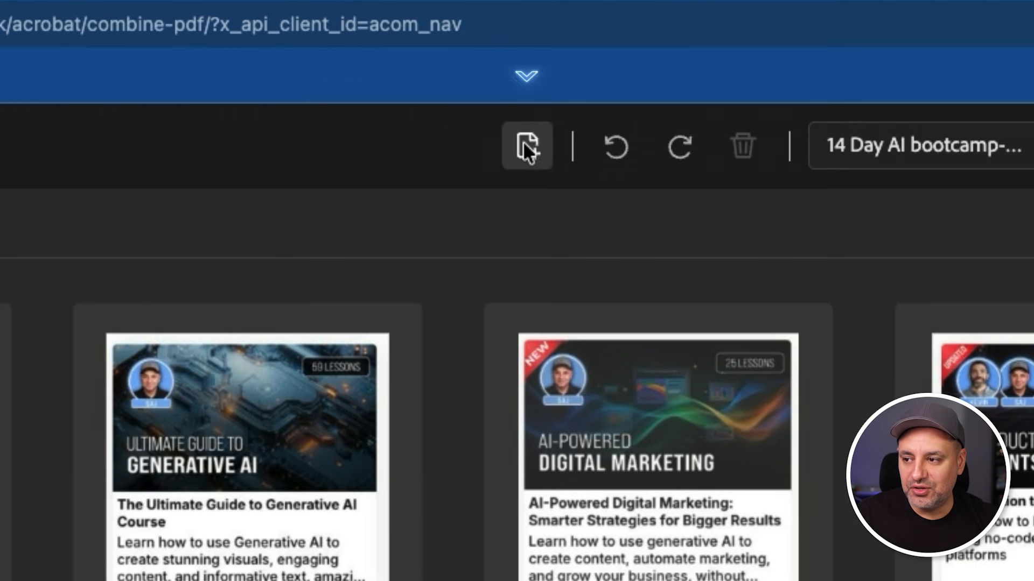
# Step: Insert a file after the AI-Powered Digital Marketing page and move the inserted page to the end
pyautogui.click(523, 143)
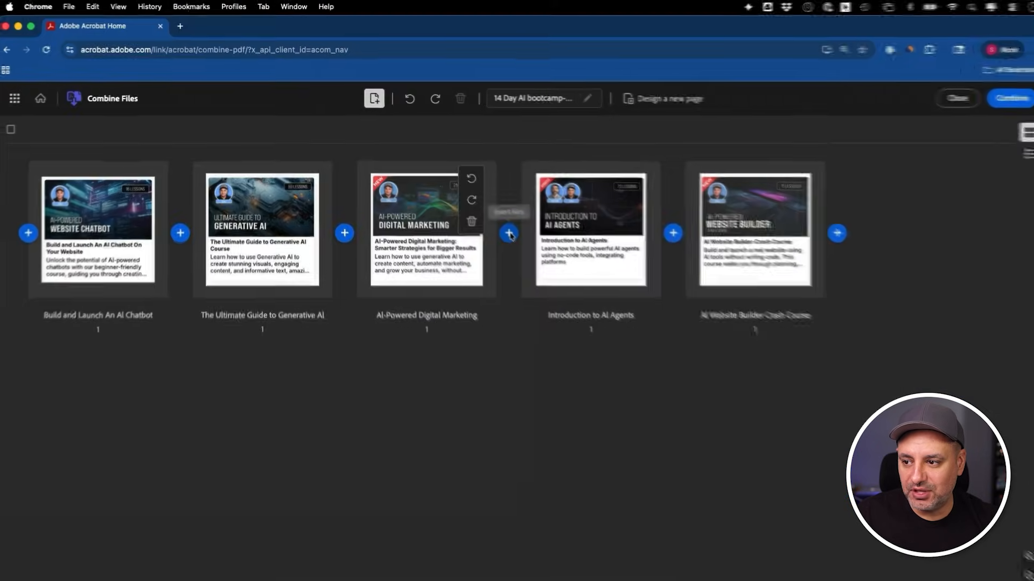
pyautogui.click(866, 477)
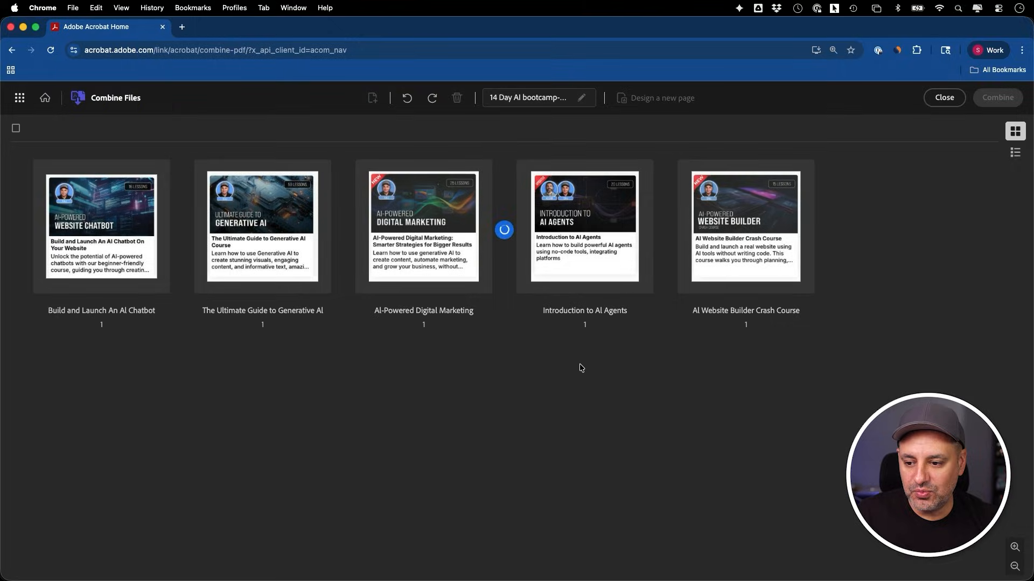
pyautogui.moveTo(548, 264); pyautogui.dragTo(948, 255)
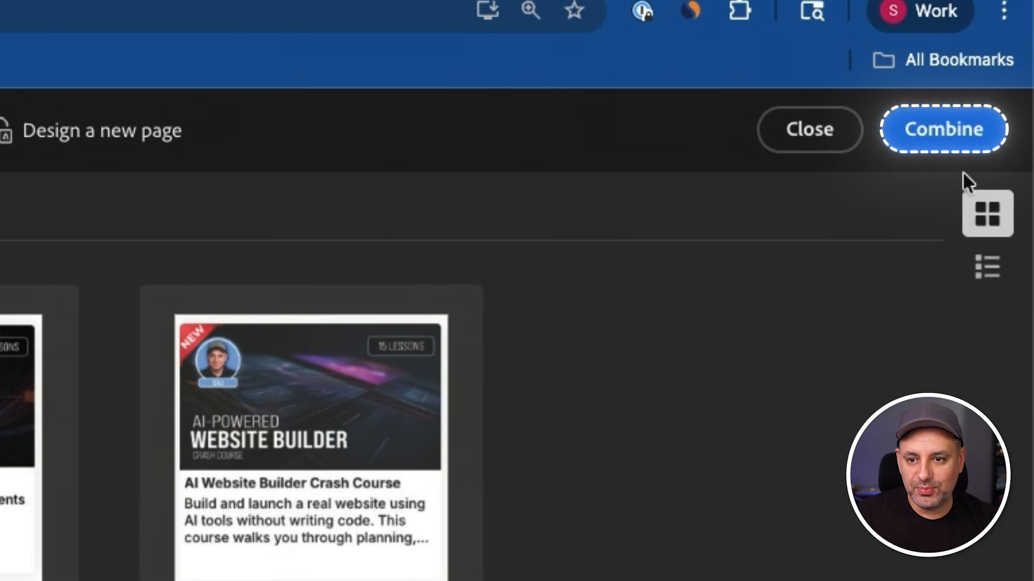
# Step: Combine the arranged files into a single PDF and page through the resulting document
pyautogui.click(972, 132)
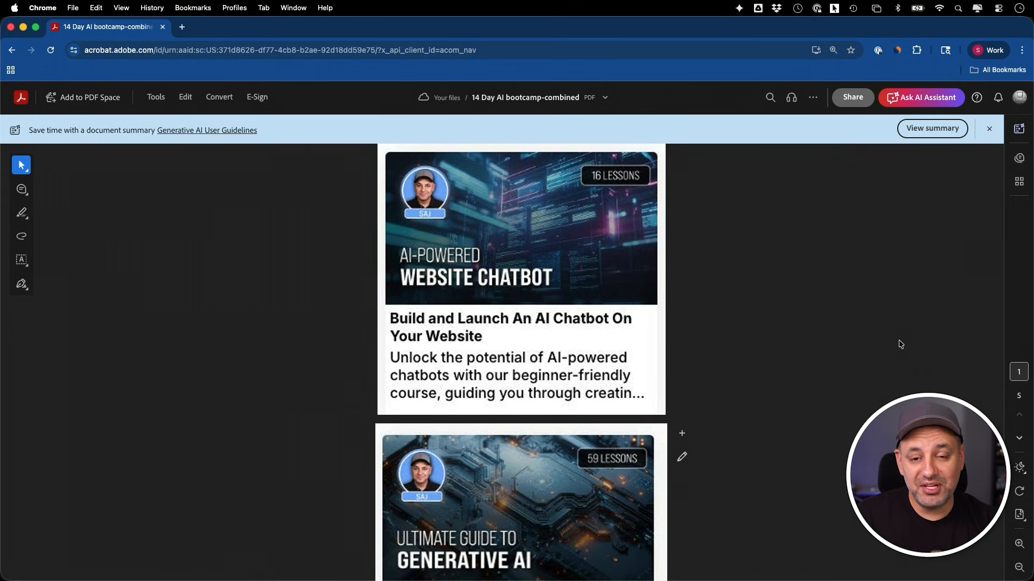
pyautogui.scroll(-3, 901, 342)
pyautogui.scroll(3, 905, 350)
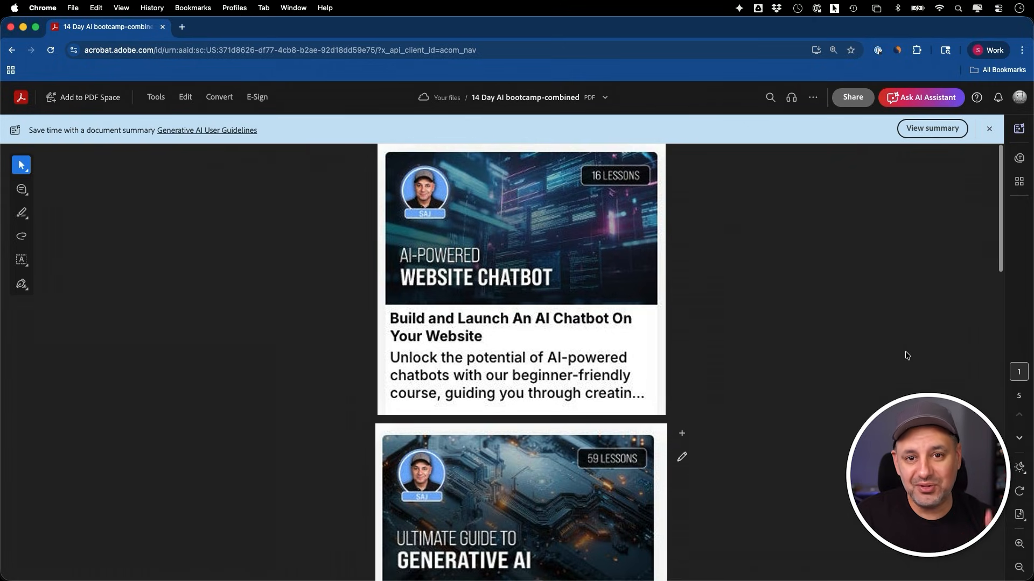
pyautogui.click(1019, 441)
pyautogui.click(1019, 440)
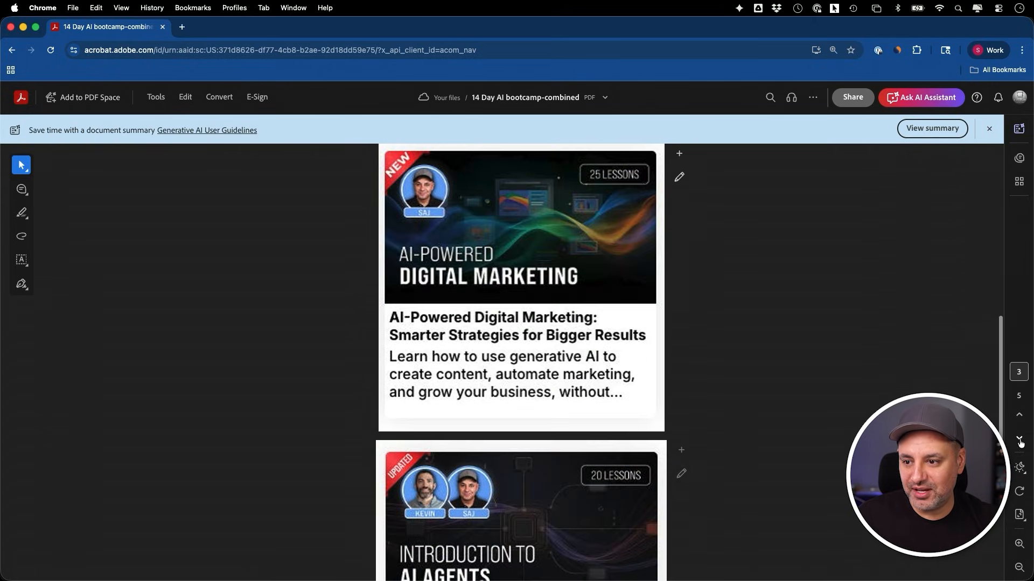
pyautogui.click(1019, 441)
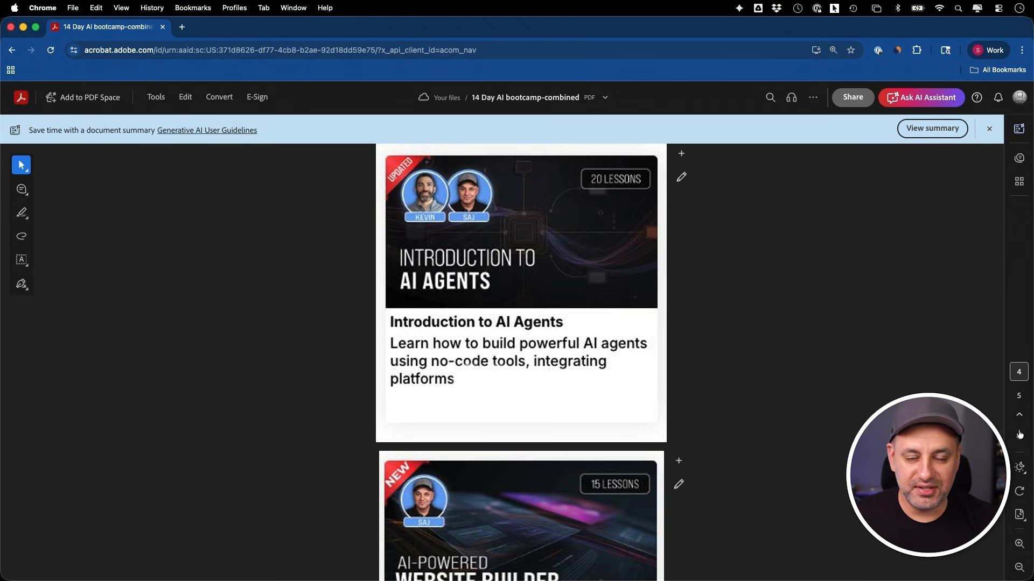
pyautogui.click(1018, 415)
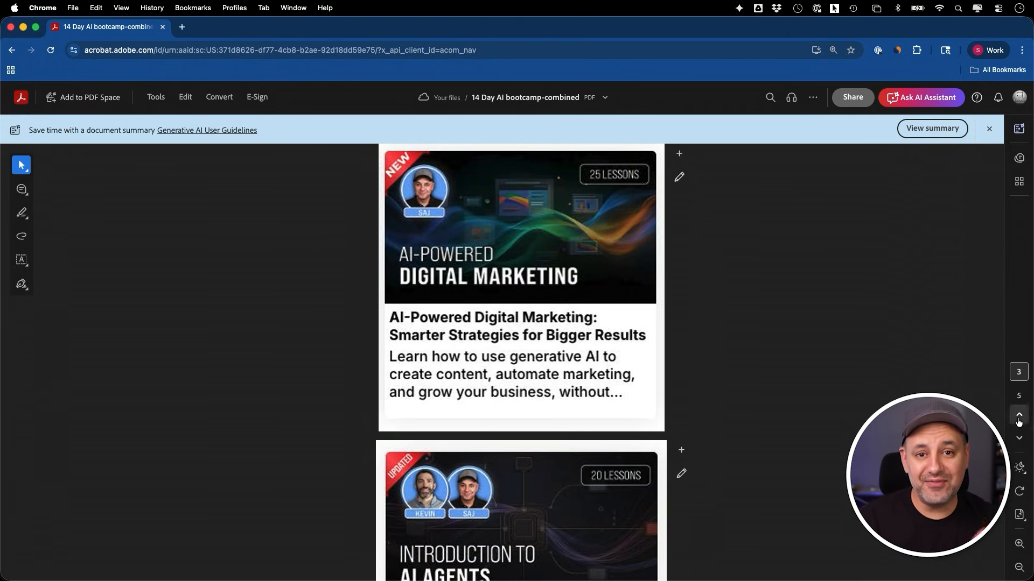
pyautogui.click(1018, 416)
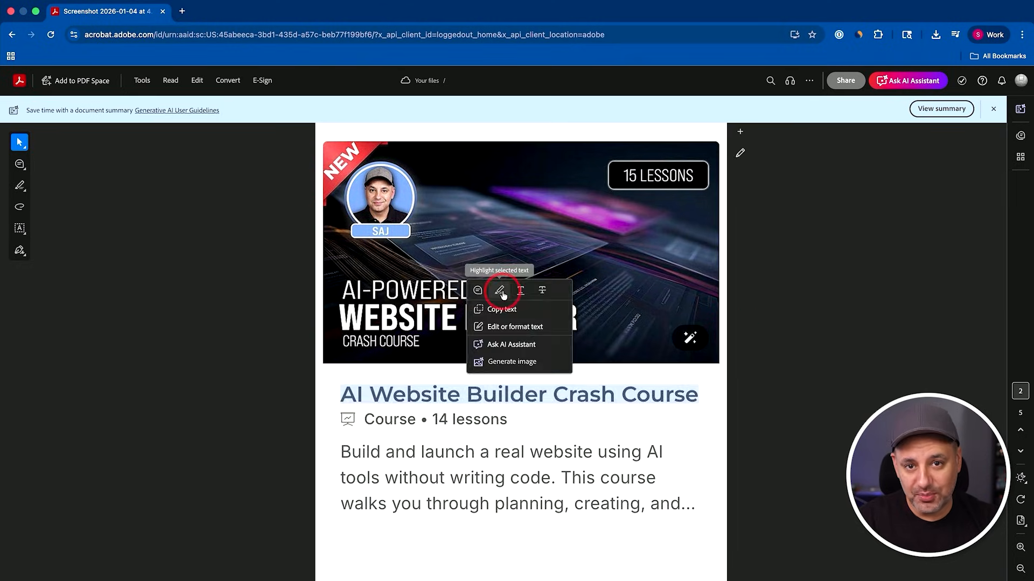
# Step: Highlight the title "AI Website Builder Crash Course" without adding a comment, and open the document's sharing options
pyautogui.click(502, 292)
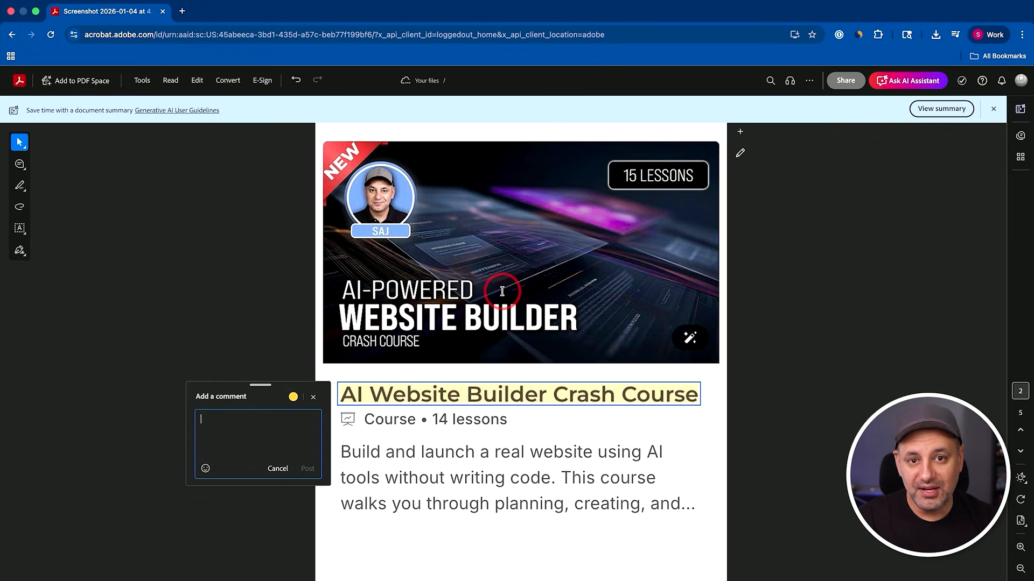
pyautogui.click(275, 470)
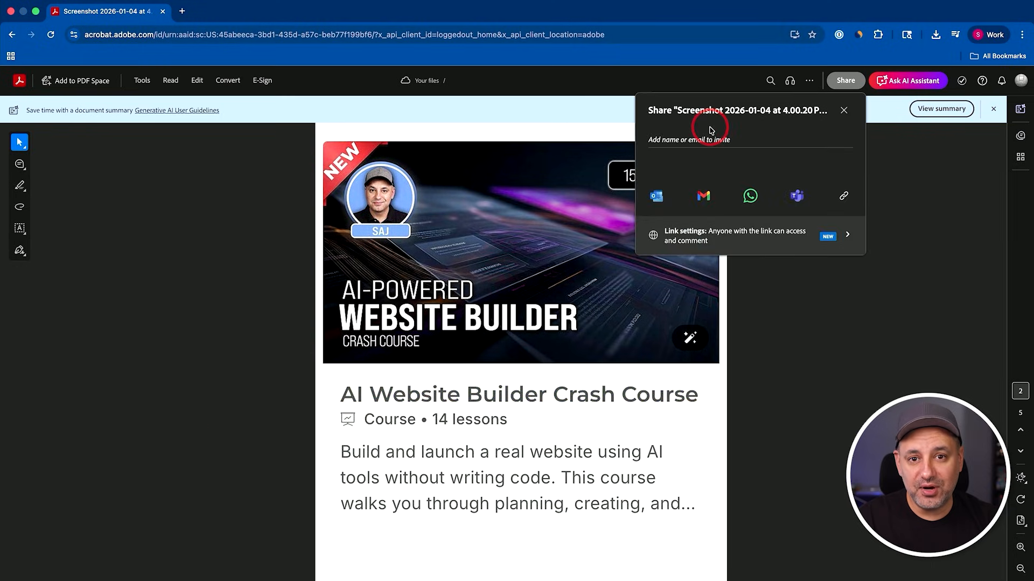
pyautogui.click(835, 81)
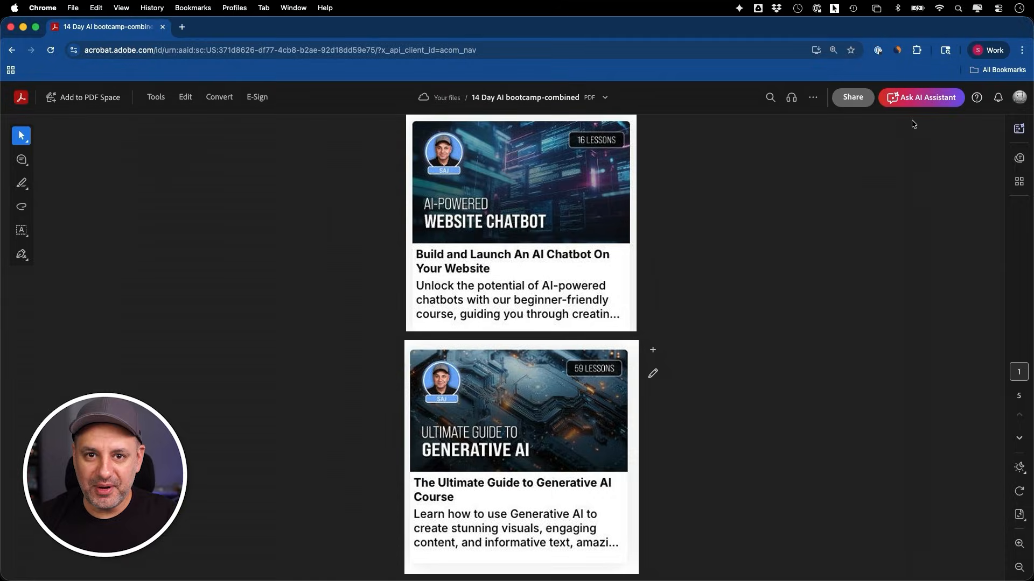
# Step: Ask the AI Assistant "give me a summary" about the combined PDF
pyautogui.click(914, 102)
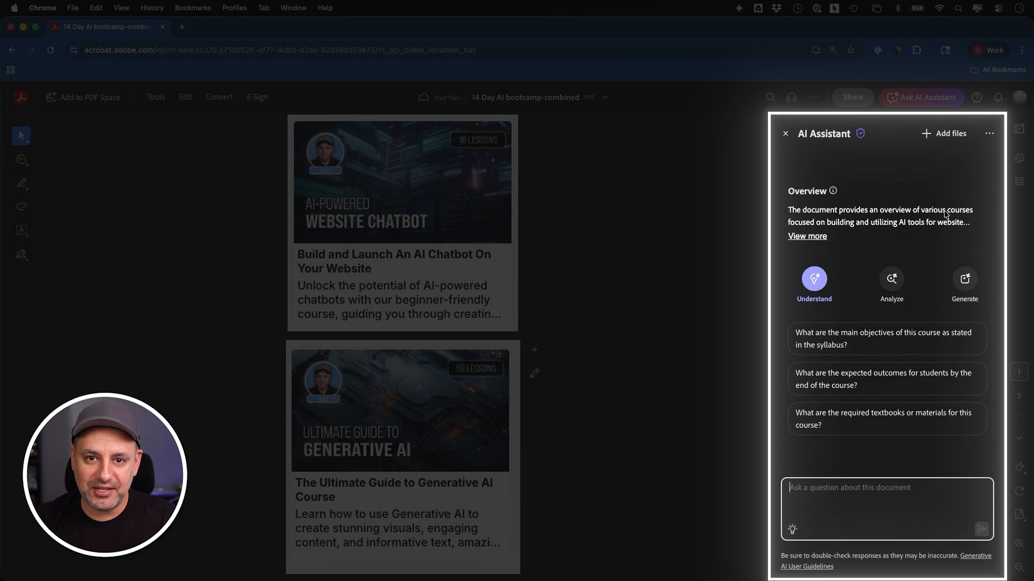
pyautogui.write('give me a summary')
pyautogui.press('Return')
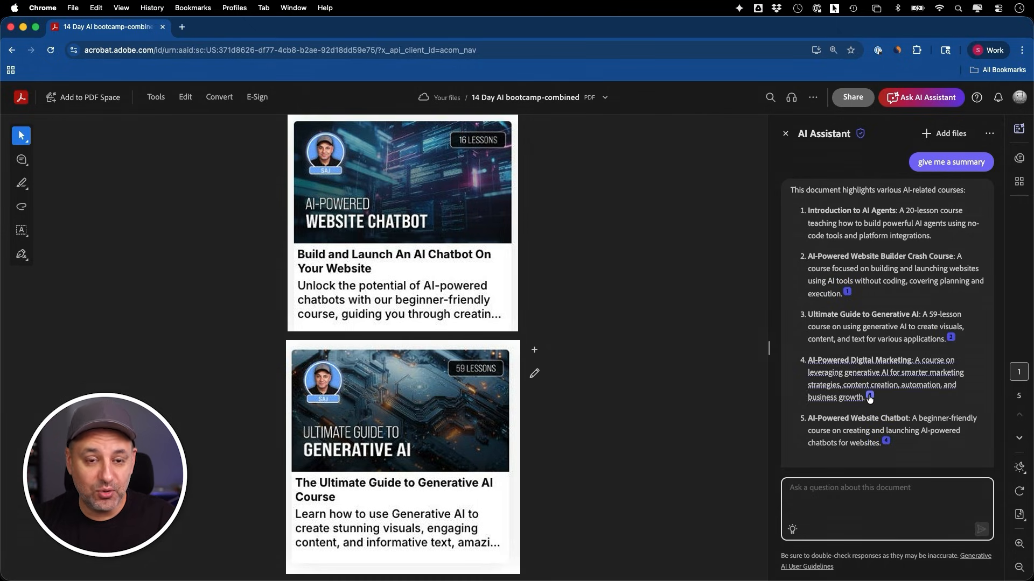
pyautogui.moveTo(870, 398)
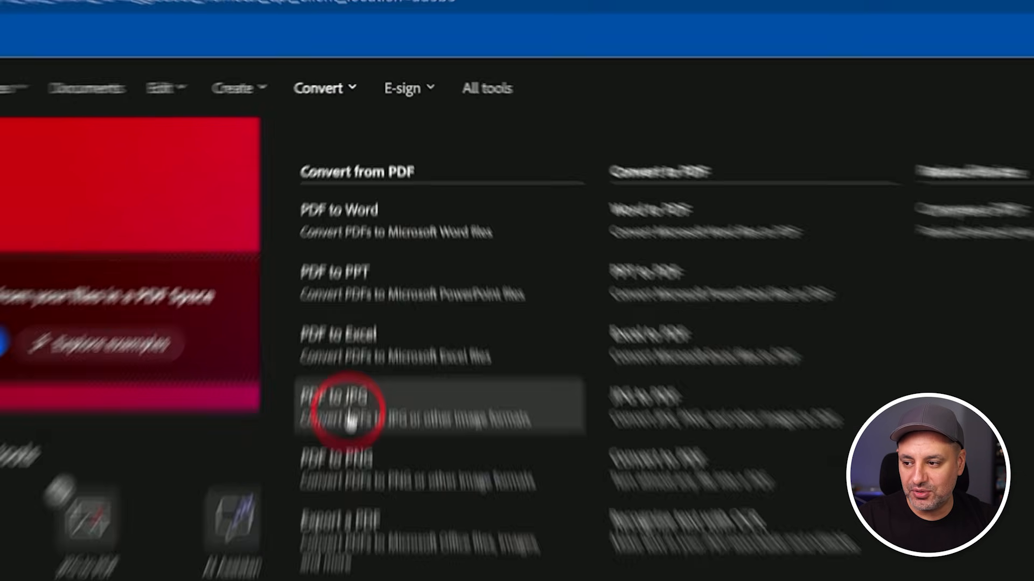
# Step: Start a PDF to JPG conversion and preview Skill Leap Futurepedia - Prompt Engineering.pdf as the source file
pyautogui.click(343, 477)
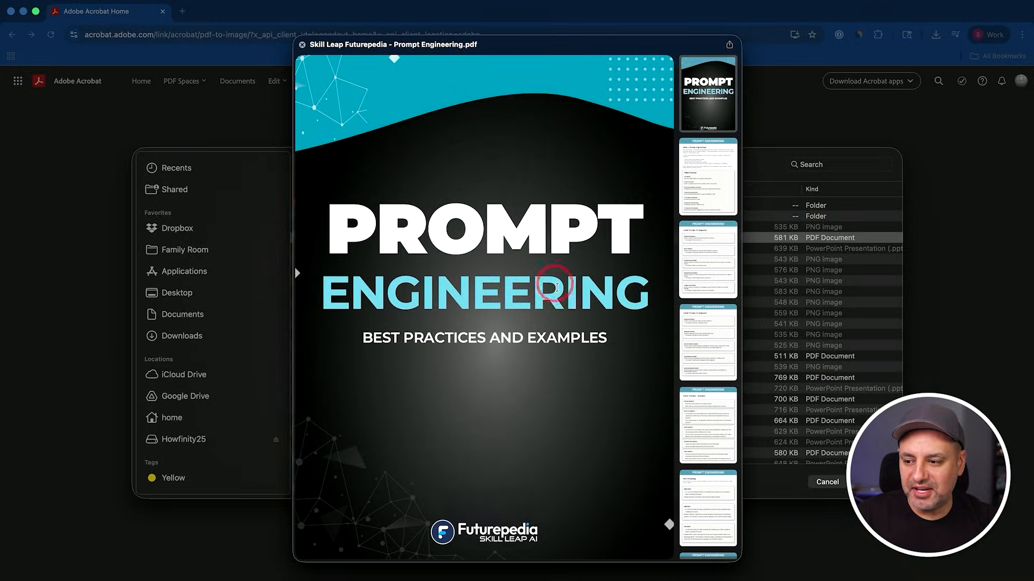
pyautogui.scroll(-20, 556, 288)
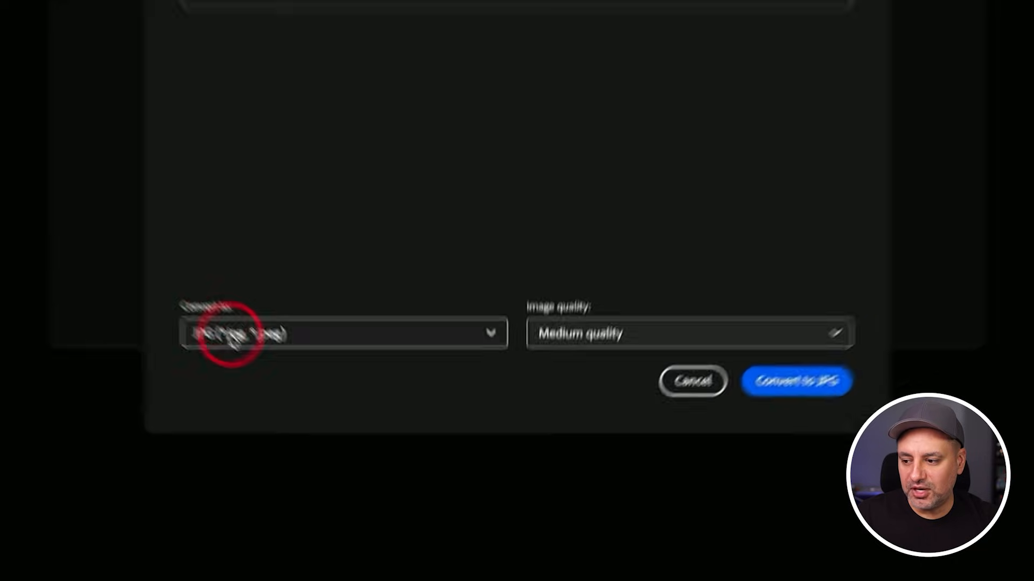
# Step: Check the output format and image quality choices, then convert the Prompt Engineering PDF to JPG at medium quality
pyautogui.click(357, 436)
pyautogui.click(185, 336)
pyautogui.click(192, 296)
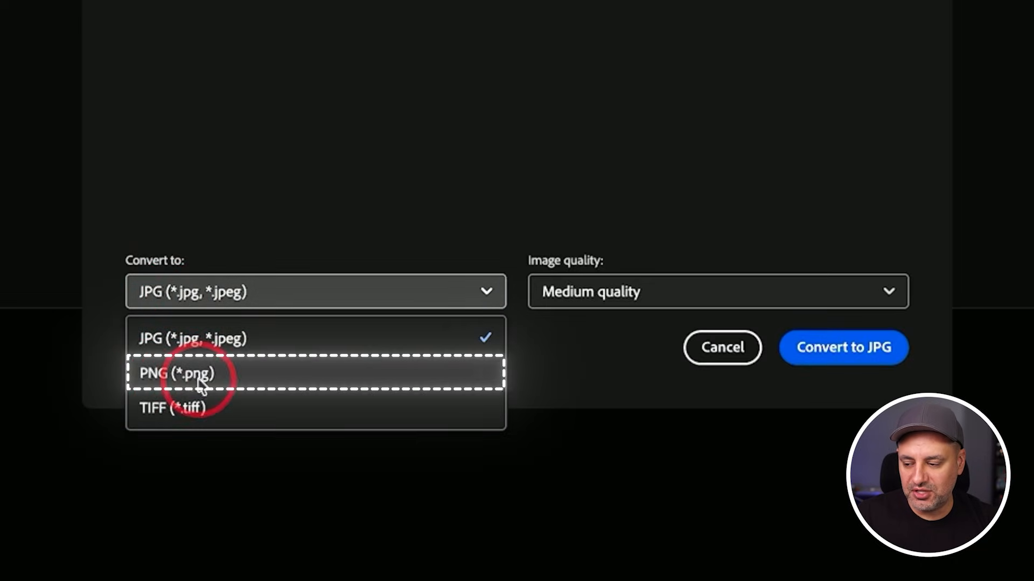
pyautogui.click(272, 215)
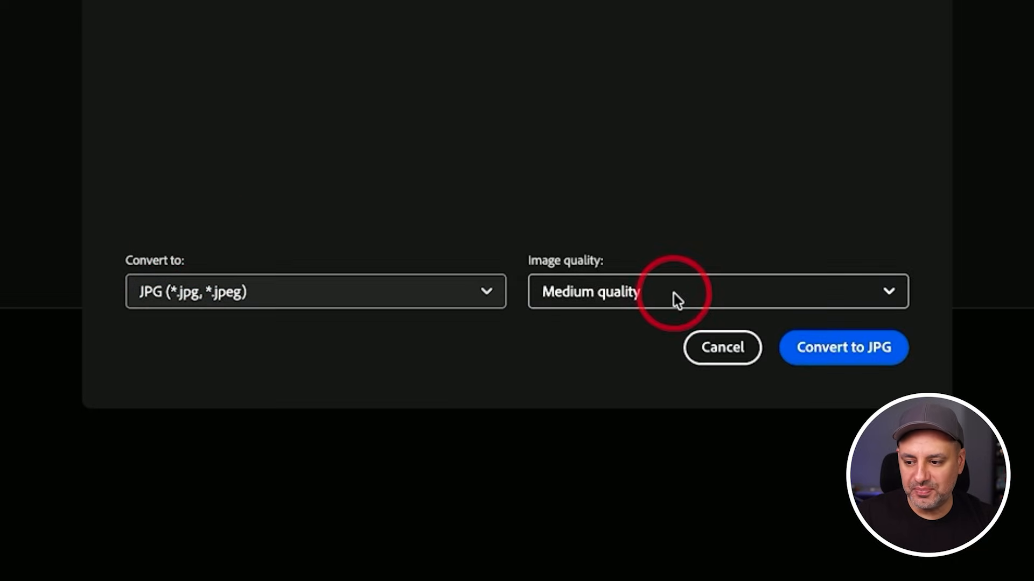
pyautogui.click(675, 296)
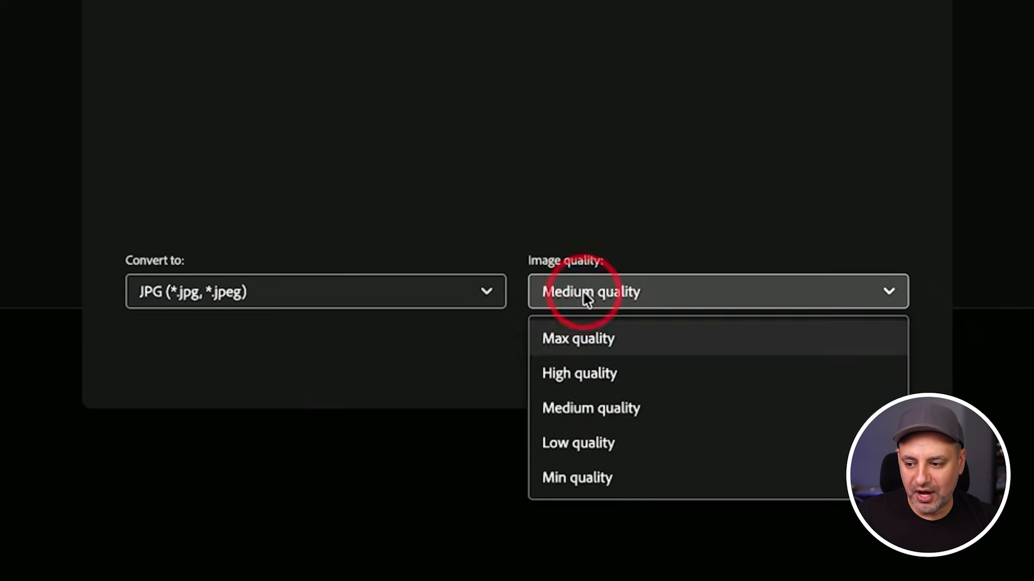
pyautogui.click(582, 260)
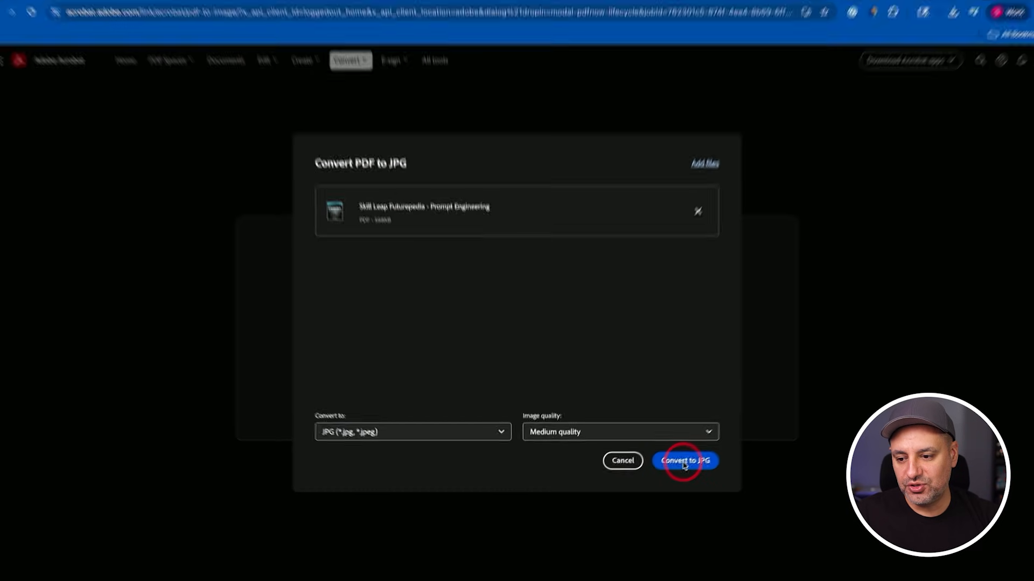
pyautogui.click(841, 350)
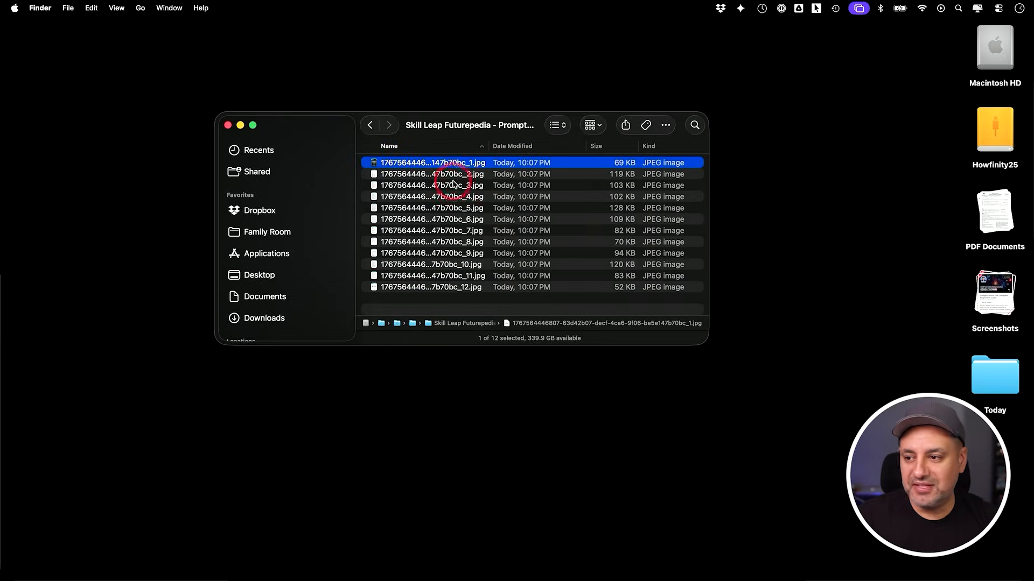
# Step: Preview the converted JPG pages in Finder one after another, starting with the first image
pyautogui.press('space')
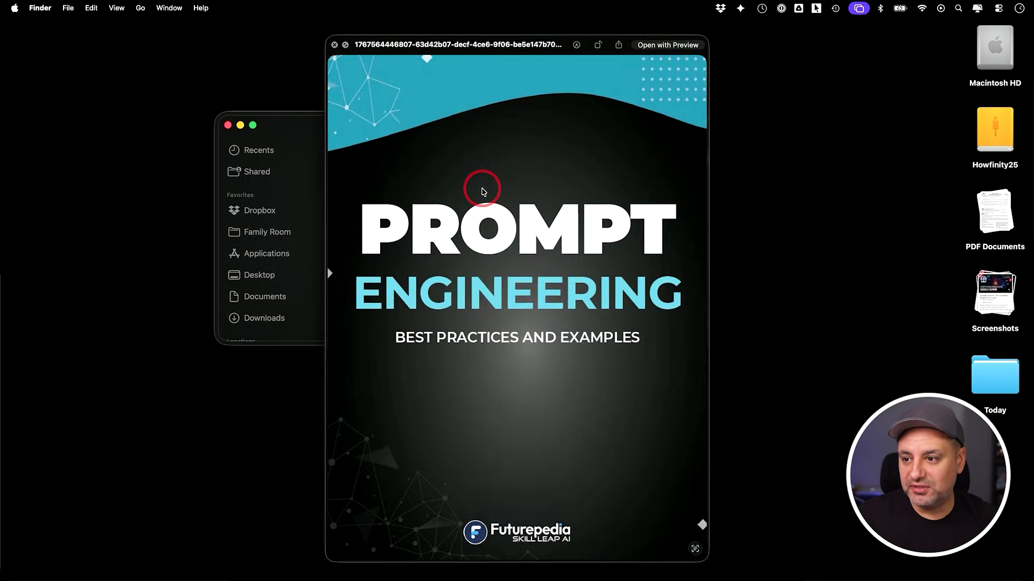
pyautogui.press('Down')
pyautogui.press('Down')
pyautogui.press('Down')
pyautogui.press('Down')
pyautogui.press('Down')
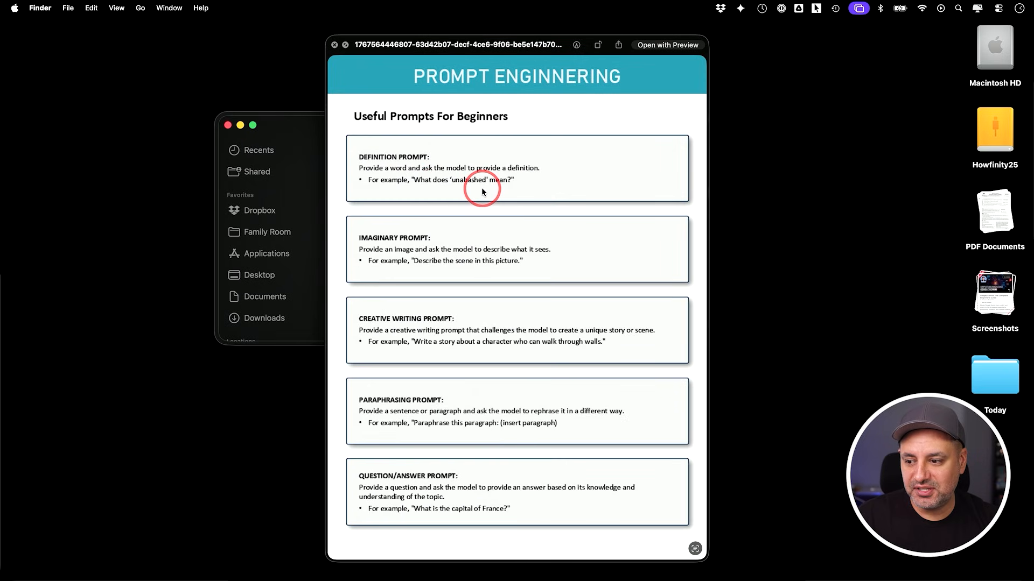
pyautogui.press('space')
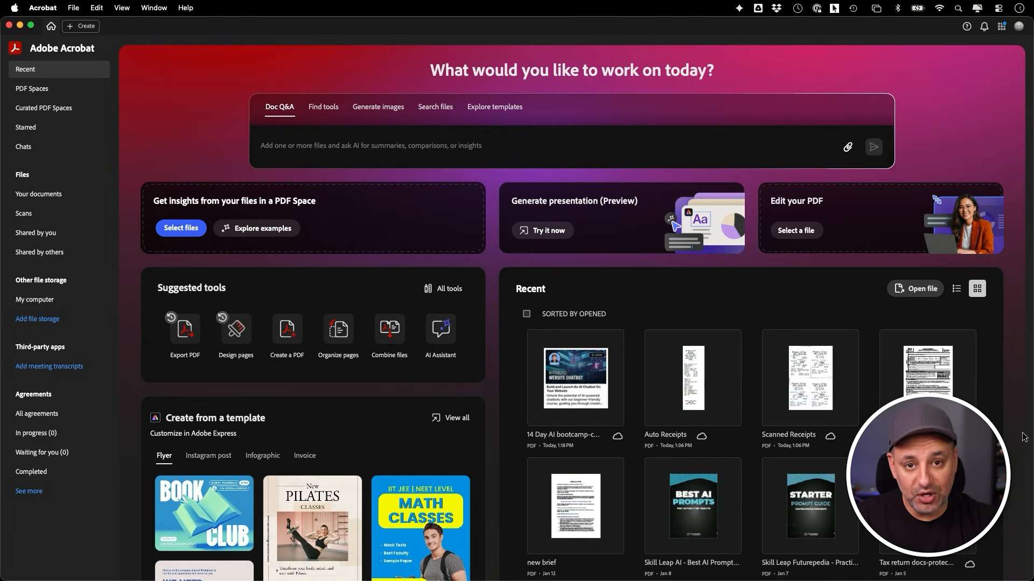
# Step: Switch to the Acrobat desktop app, open the Export a PDF tool from the full tool list, and choose Convert to PDF
pyautogui.click(443, 289)
pyautogui.scroll(-2, 511, 318)
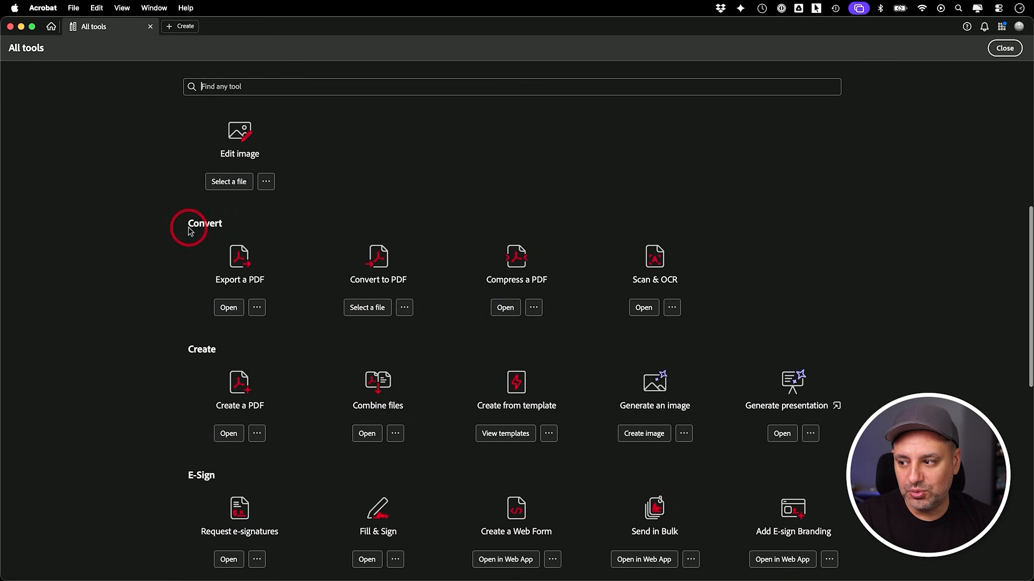
pyautogui.click(242, 269)
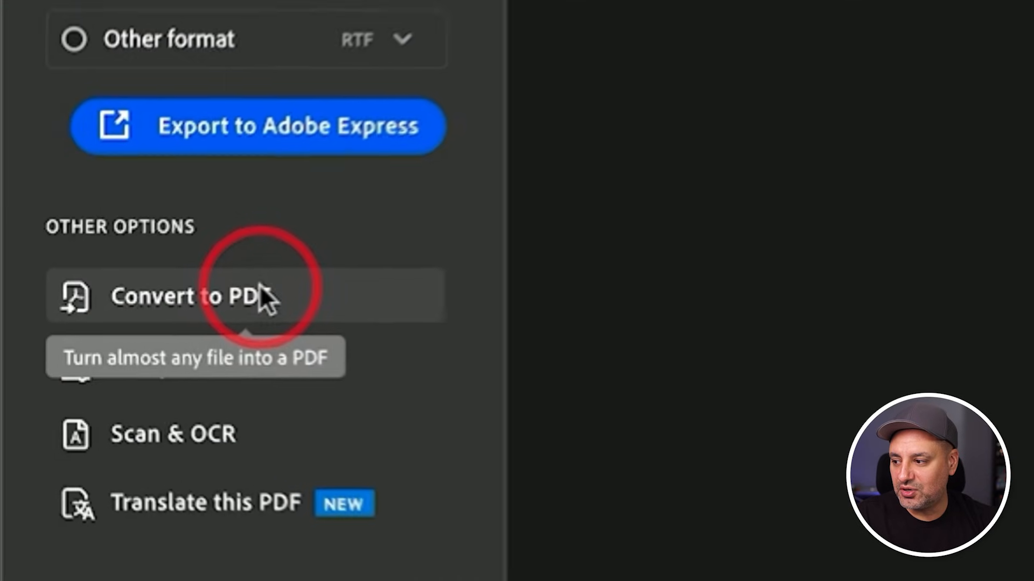
pyautogui.click(261, 291)
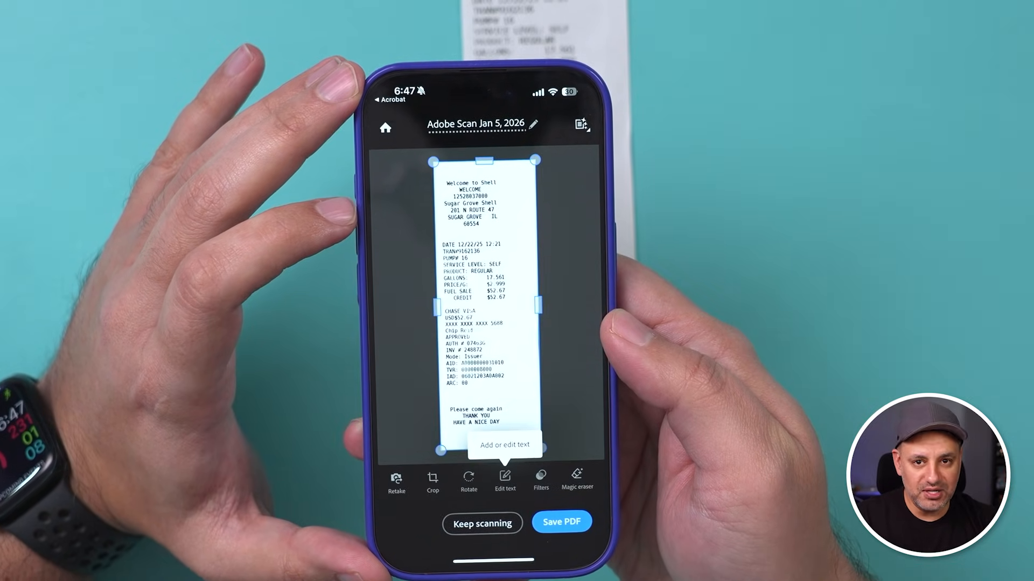
pyautogui.click(432, 472)
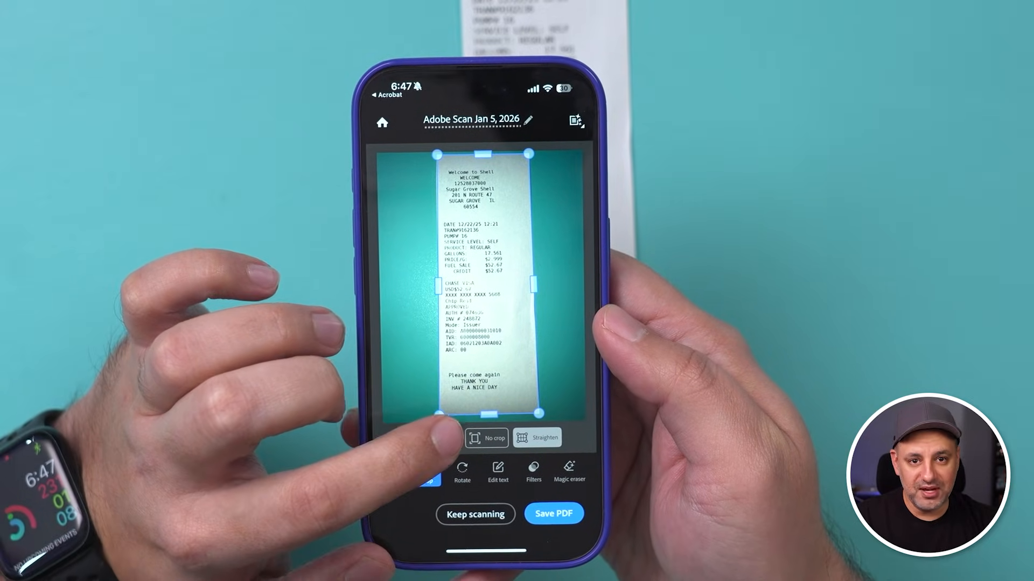
pyautogui.click(557, 514)
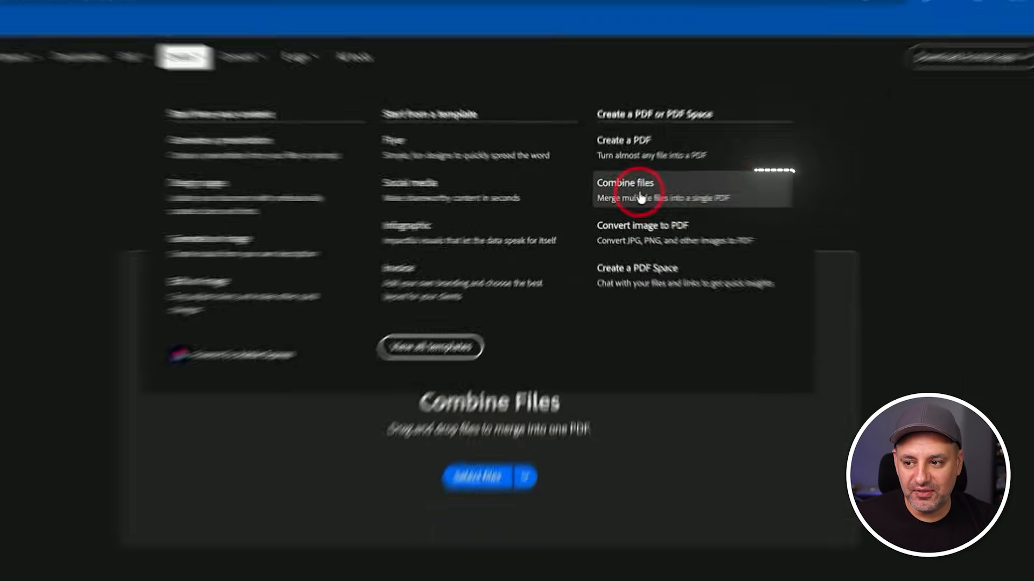
# Step: Start combining files and upload all eight PNG and JPG images from the Marketing Example folder
pyautogui.click(673, 191)
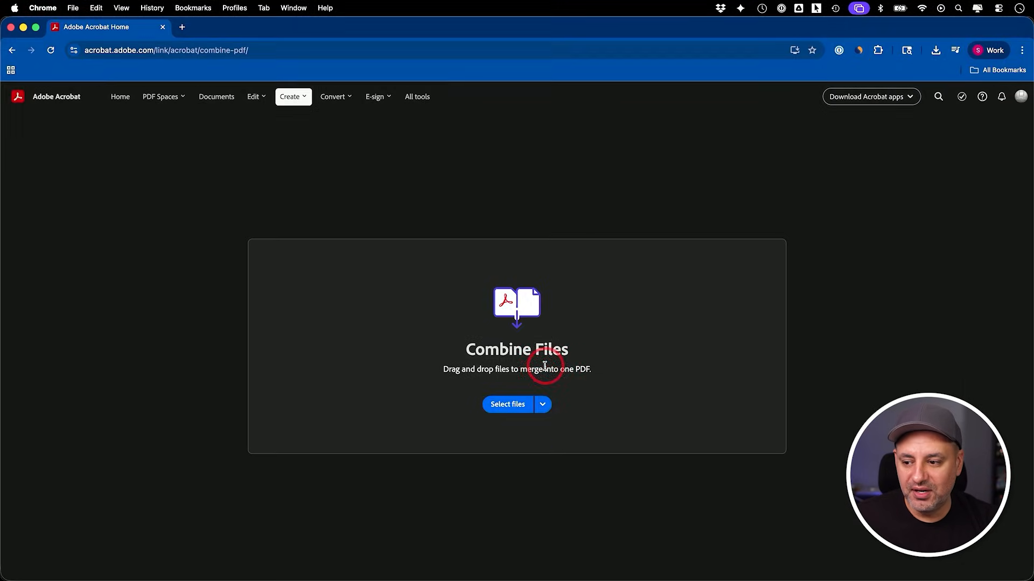
pyautogui.click(508, 405)
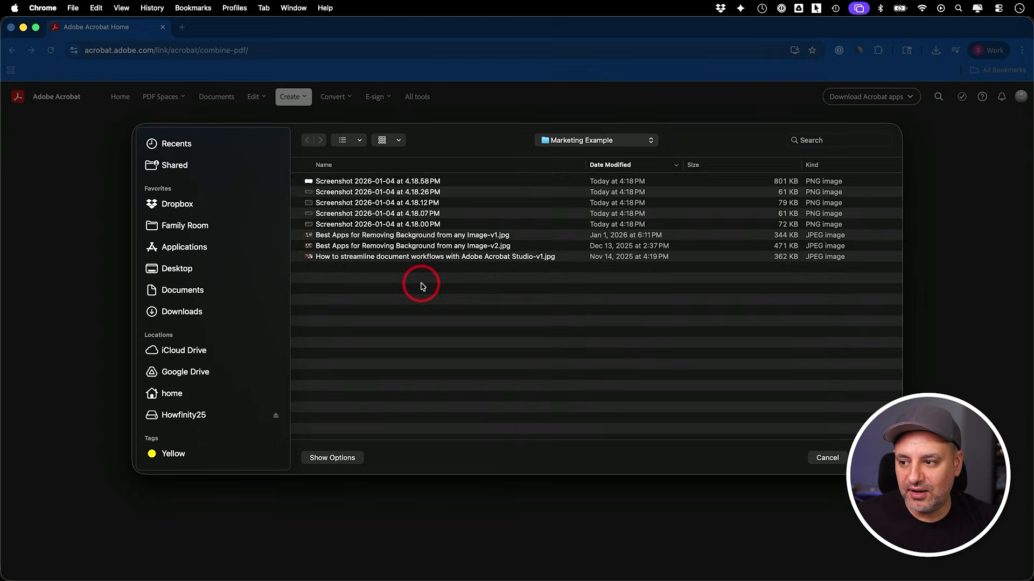
pyautogui.moveTo(422, 286); pyautogui.dragTo(371, 170)
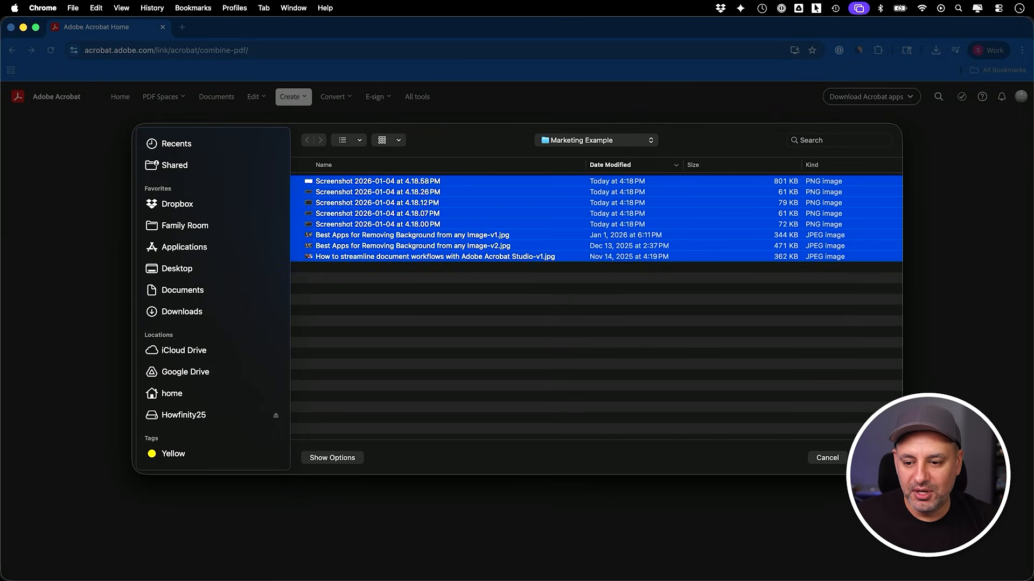
pyautogui.press('Return')
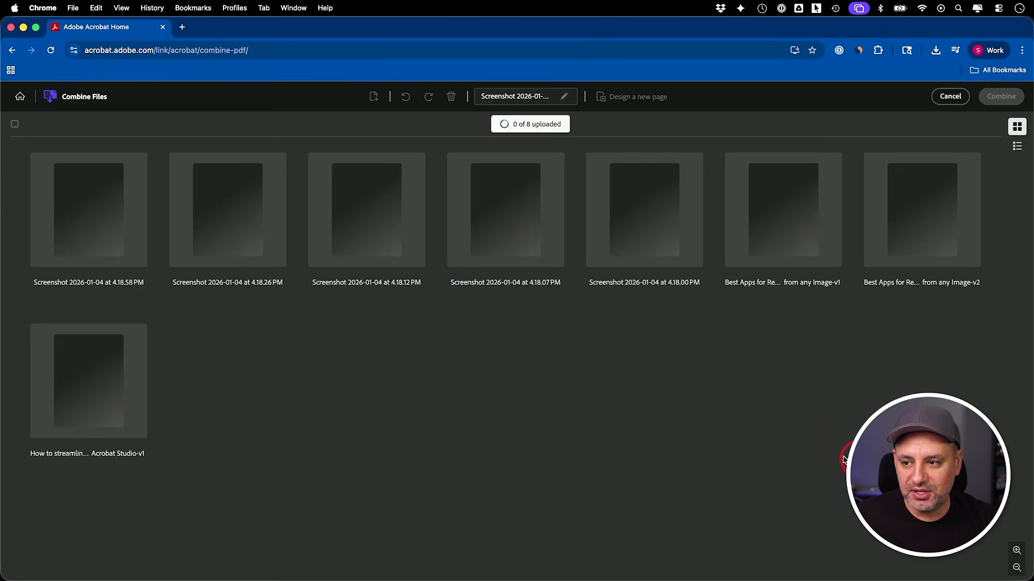
pyautogui.click(471, 244)
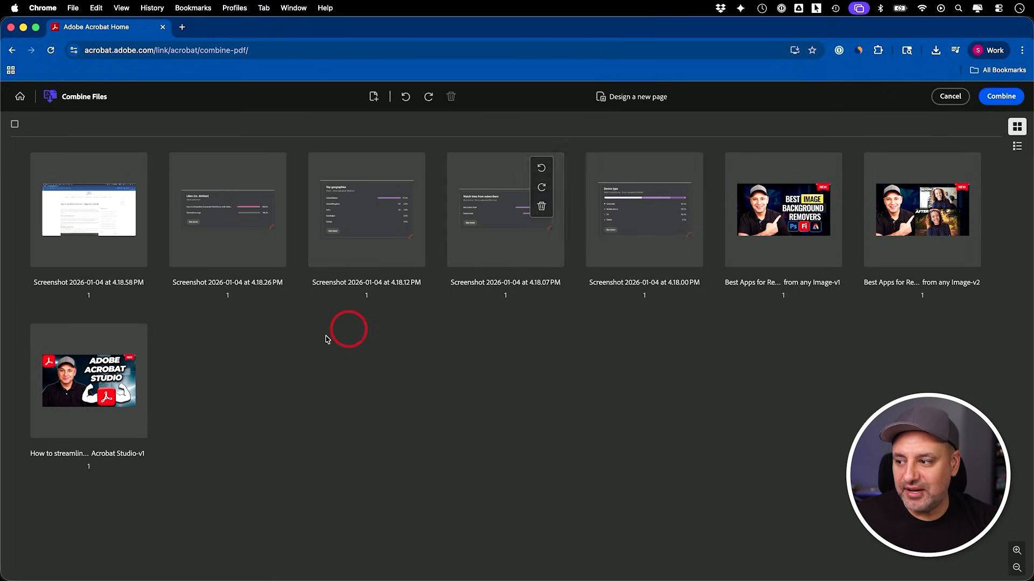
# Step: Reorder the files so Best Apps v1 and v2 come first and second and Screenshot 2026-01-04 at 4.18.58 PM comes last
pyautogui.moveTo(78, 231); pyautogui.dragTo(210, 365)
pyautogui.moveTo(644, 210); pyautogui.dragTo(33, 210)
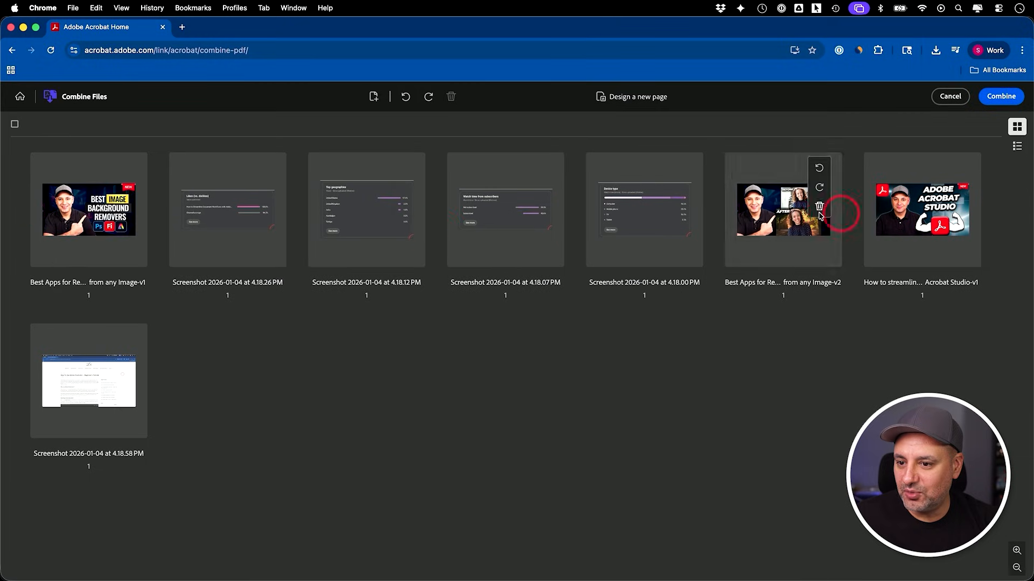
pyautogui.moveTo(808, 214); pyautogui.dragTo(147, 209)
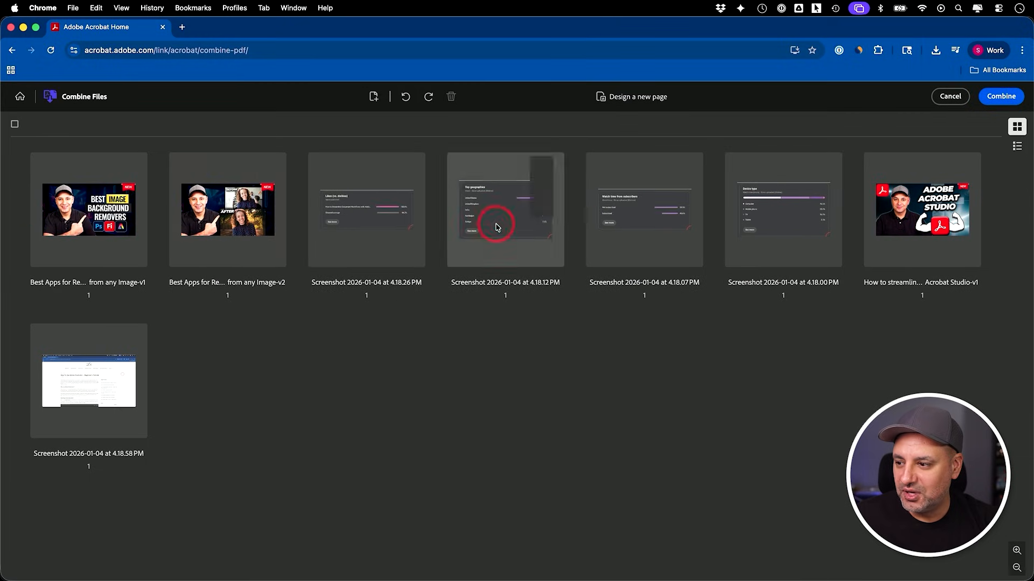
# Step: Delete the How to streamline document workflows with Adobe Acrobat Studio-v1 page and combine the remaining files into one PDF
pyautogui.click(926, 228)
pyautogui.click(958, 206)
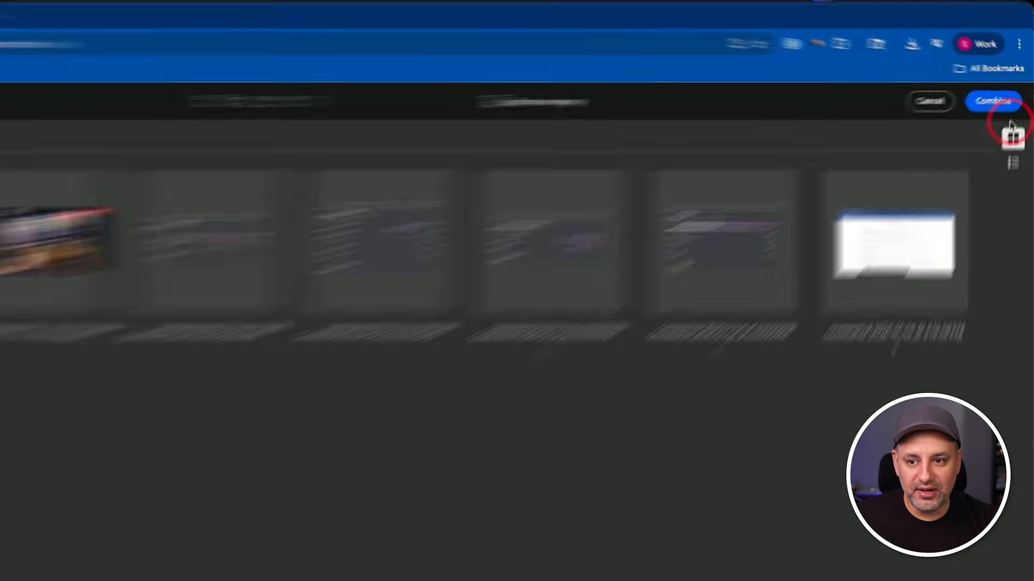
pyautogui.click(999, 97)
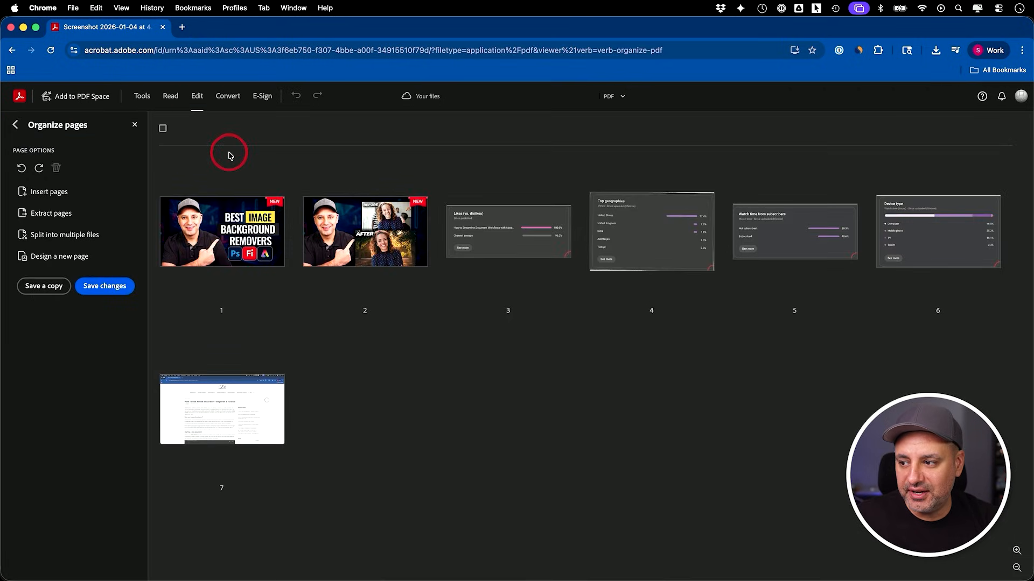
# Step: Leave page organization for the editing tools and open the sharing options of the combined PDF
pyautogui.moveTo(403, 239)
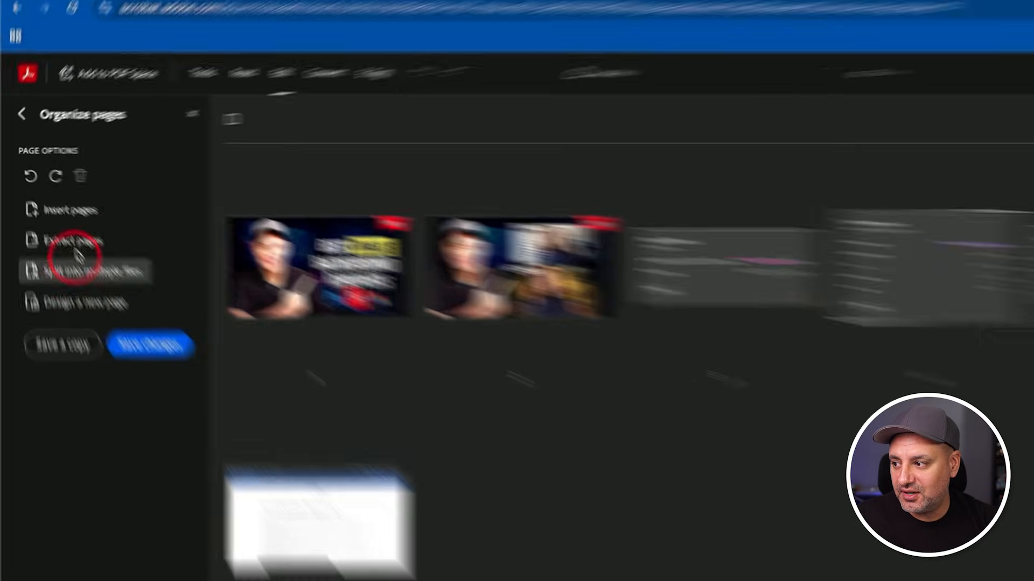
pyautogui.click(56, 197)
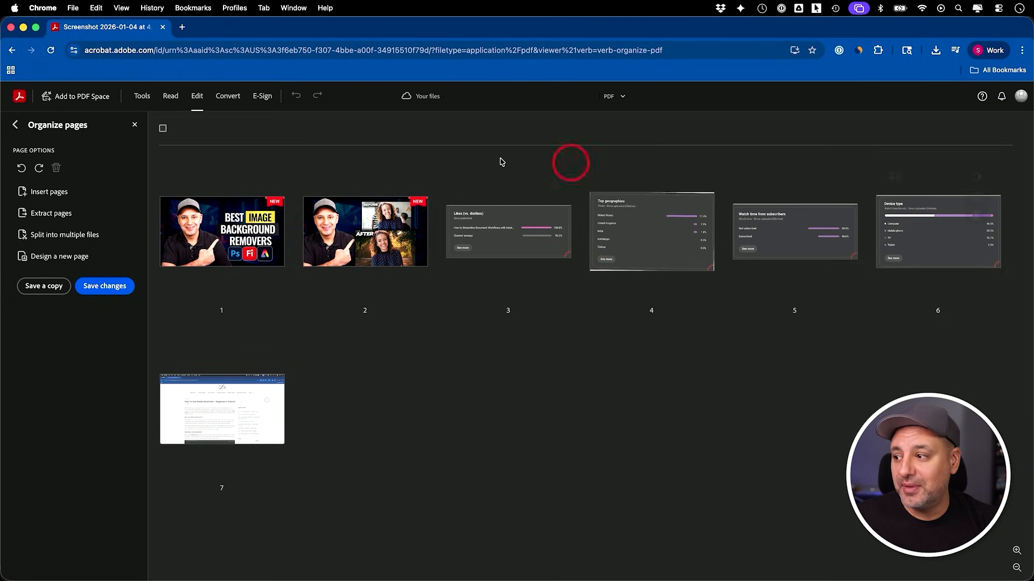
pyautogui.click(48, 117)
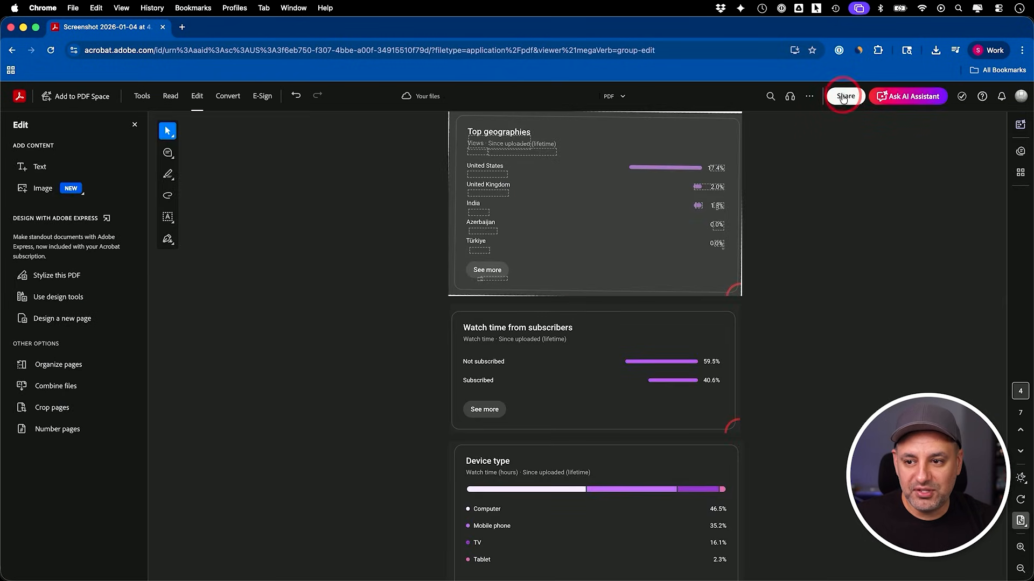
pyautogui.click(845, 97)
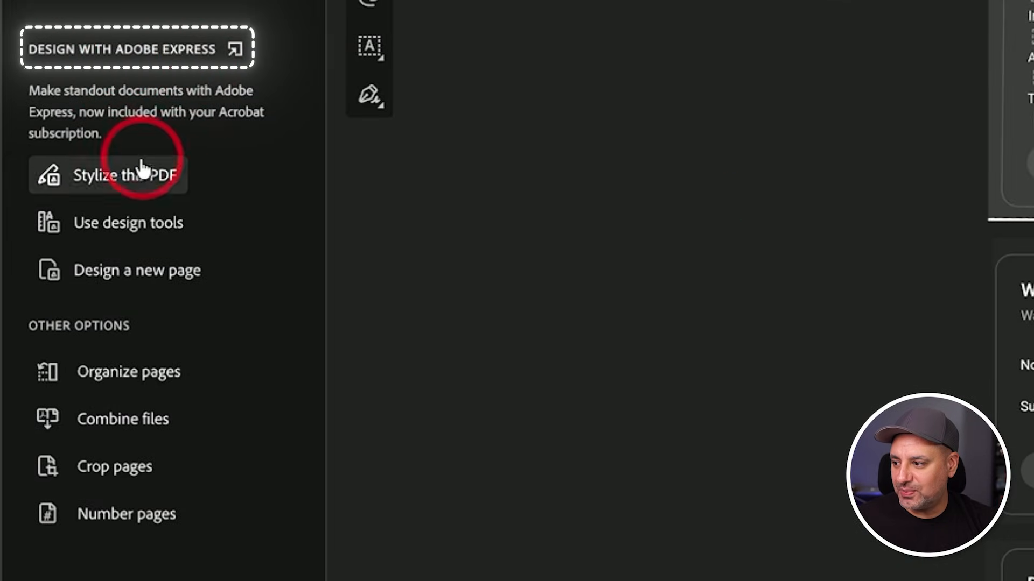
# Step: Open the PDF with the Adobe Express design tools and add a blank page of the same size as the first page
pyautogui.click(126, 221)
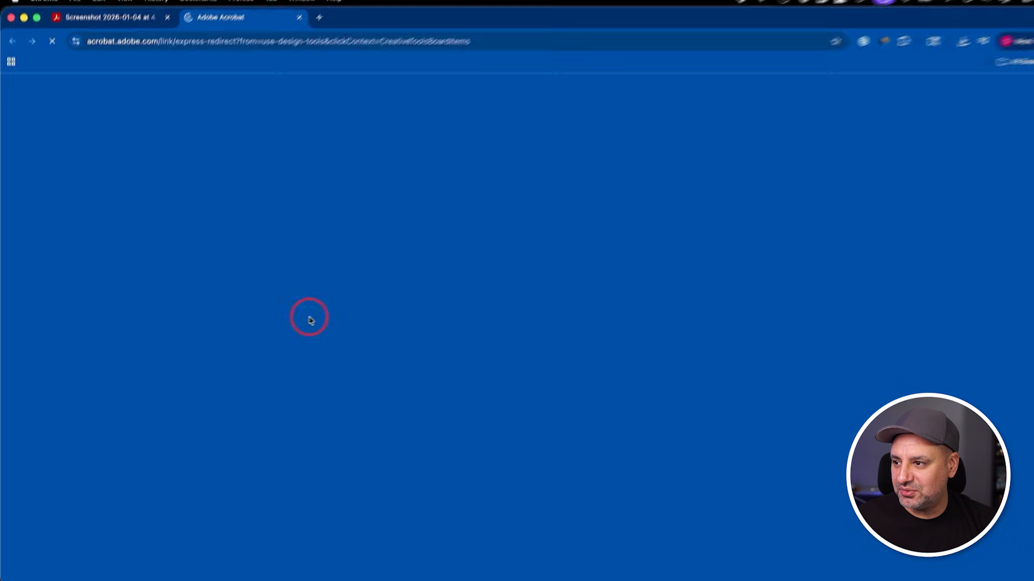
pyautogui.click(388, 548)
pyautogui.click(316, 552)
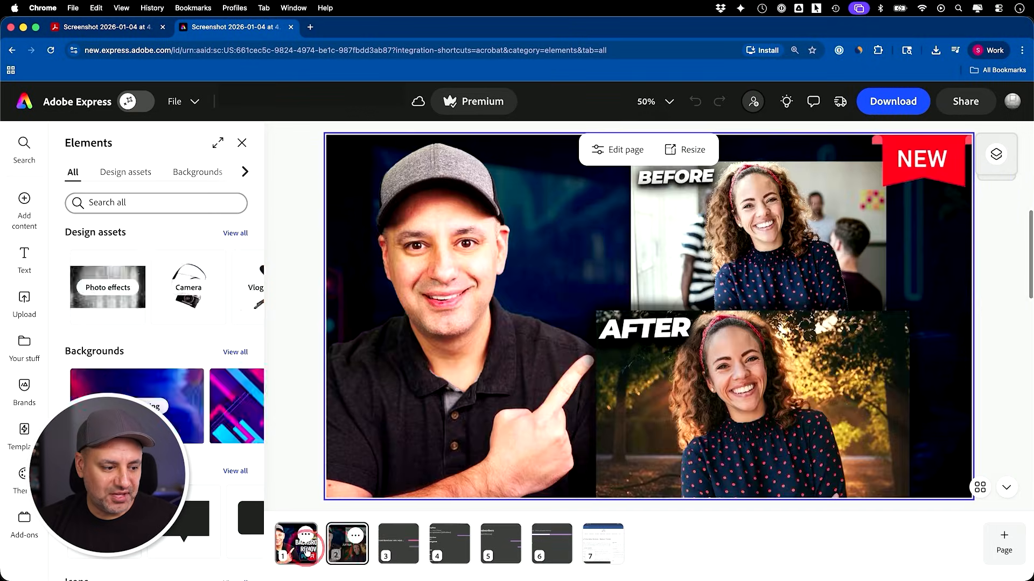
pyautogui.click(989, 539)
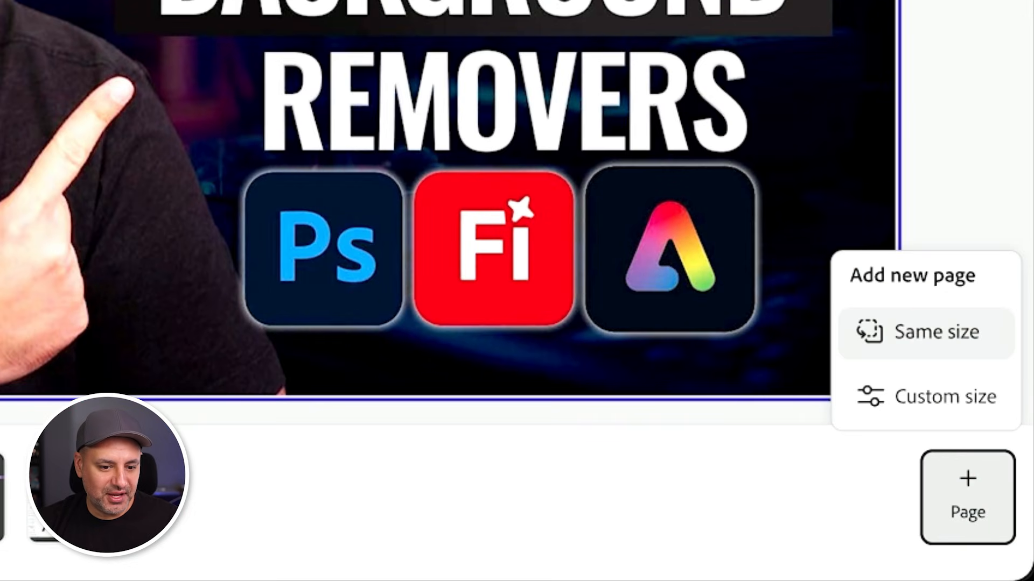
pyautogui.click(997, 472)
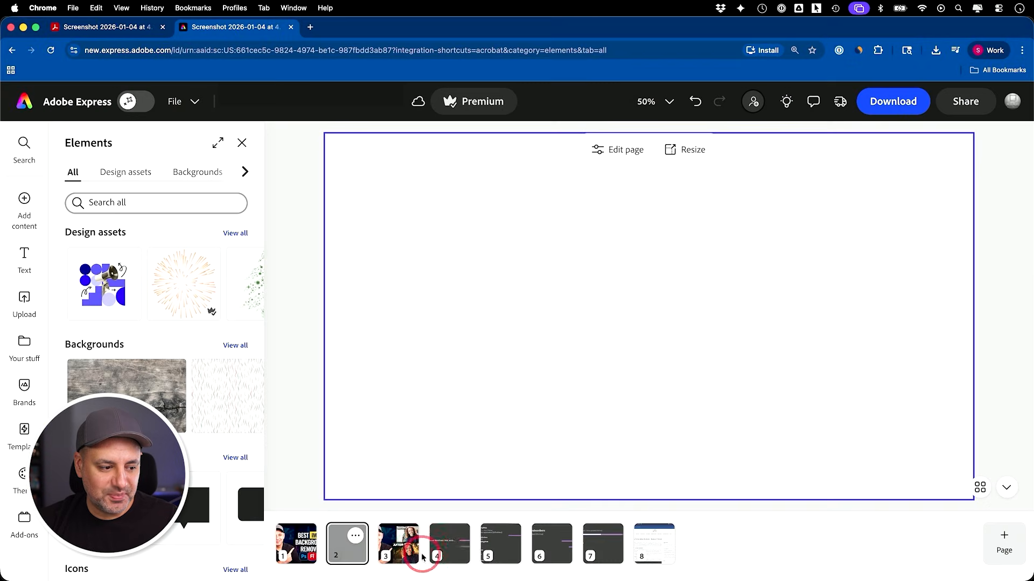
pyautogui.click(338, 555)
pyautogui.moveTo(338, 554); pyautogui.dragTo(295, 544)
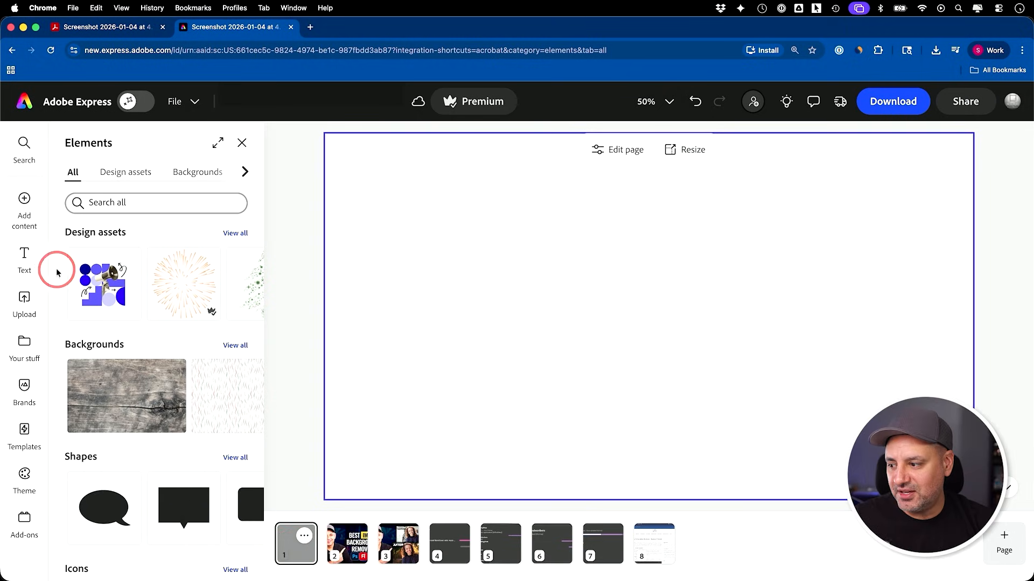
# Step: Apply a purple influencer template from a "press kit" search to the blank page and replace its headline with the creator's full name
pyautogui.click(21, 431)
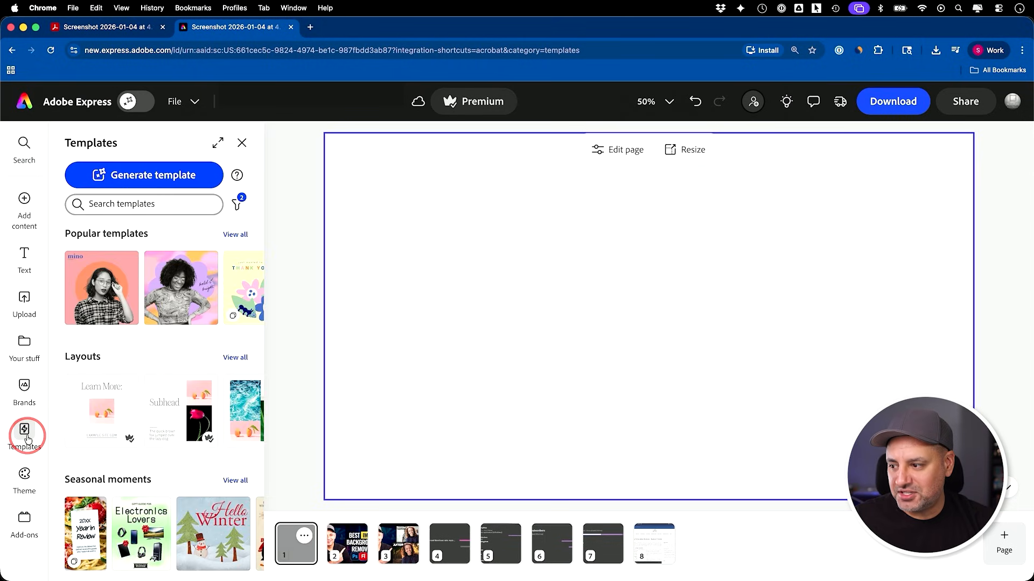
pyautogui.click(127, 209)
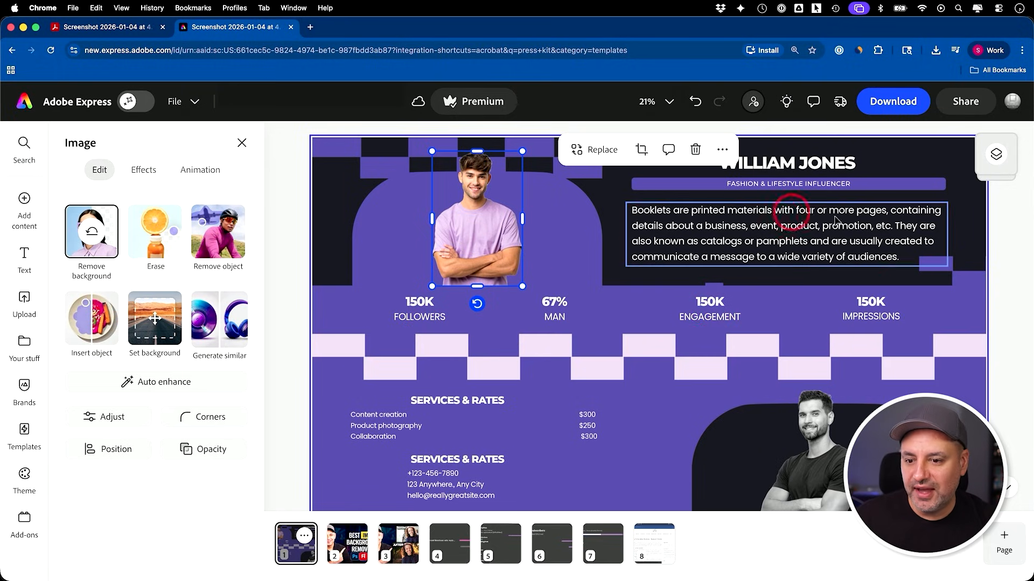
pyautogui.click(759, 166)
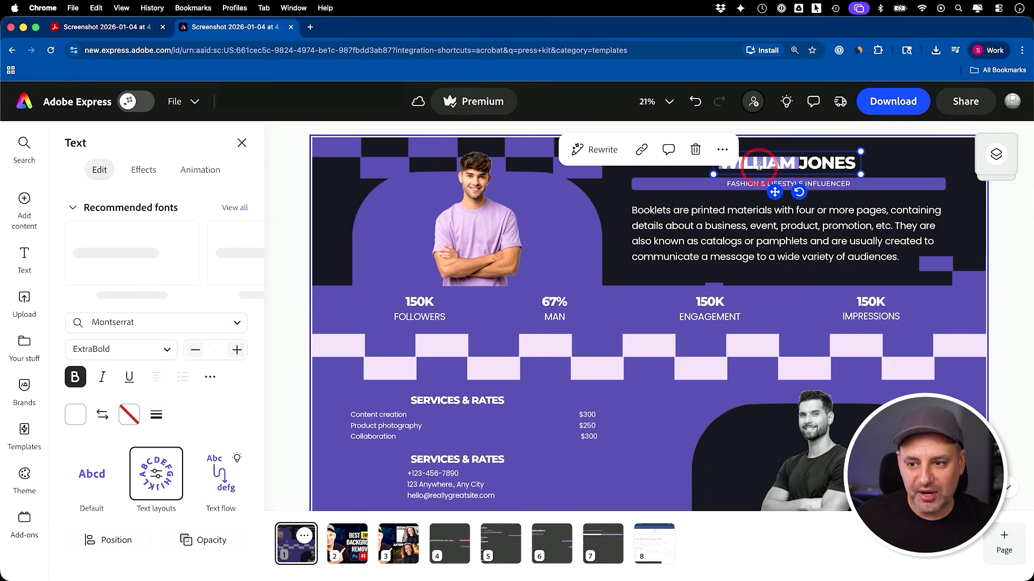
pyautogui.doubleClick(759, 165)
pyautogui.write('SAJ ADIB')
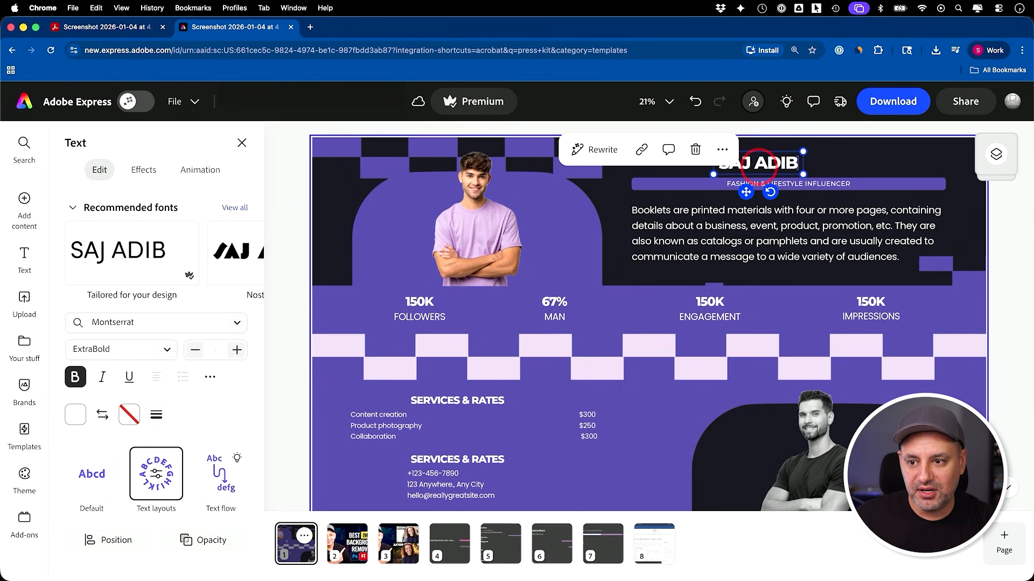
# Step: Delete the black-and-white photo of the second man and the dark rounded shape behind it
pyautogui.click(808, 421)
pyautogui.press('Delete')
pyautogui.click(768, 423)
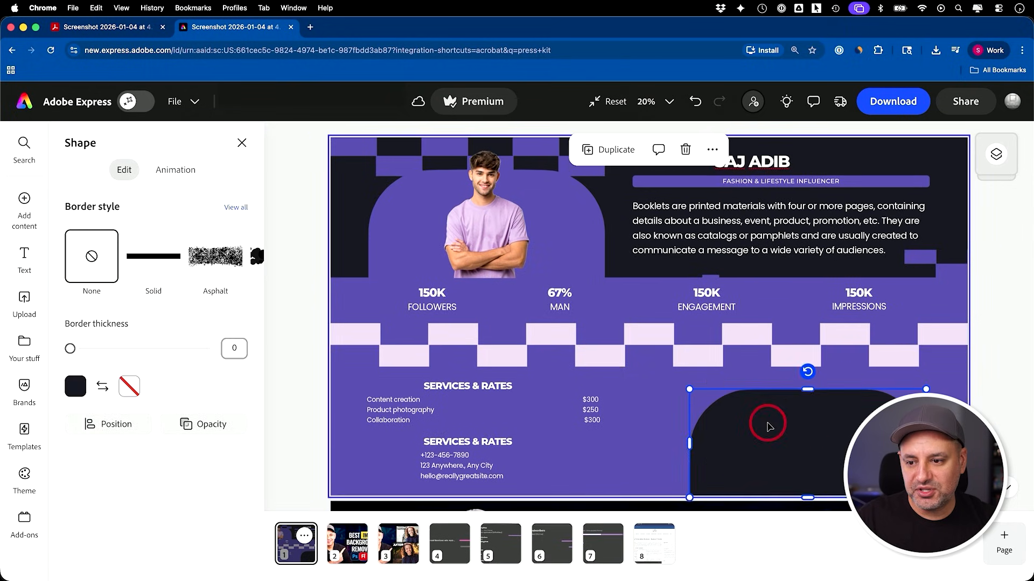
pyautogui.press('Delete')
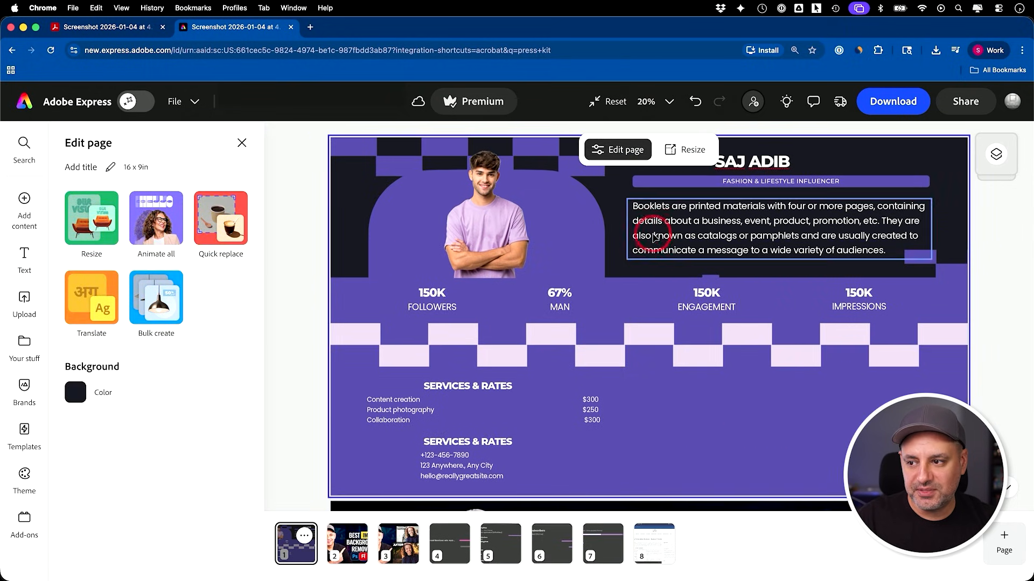
# Step: Replace the photo of the man in the purple shirt with the portrait in the gray cap and check the page design
pyautogui.click(467, 229)
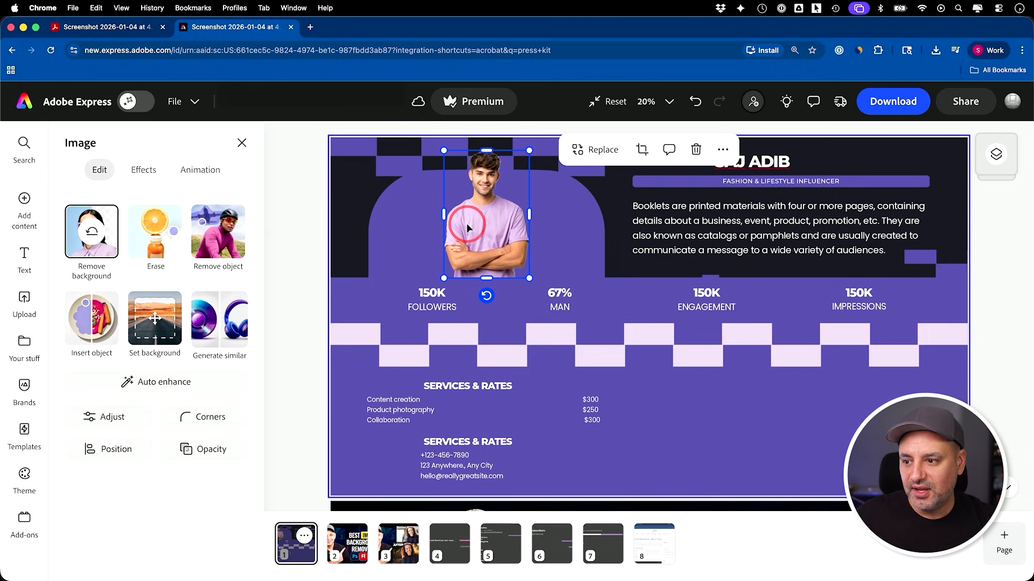
pyautogui.click(593, 149)
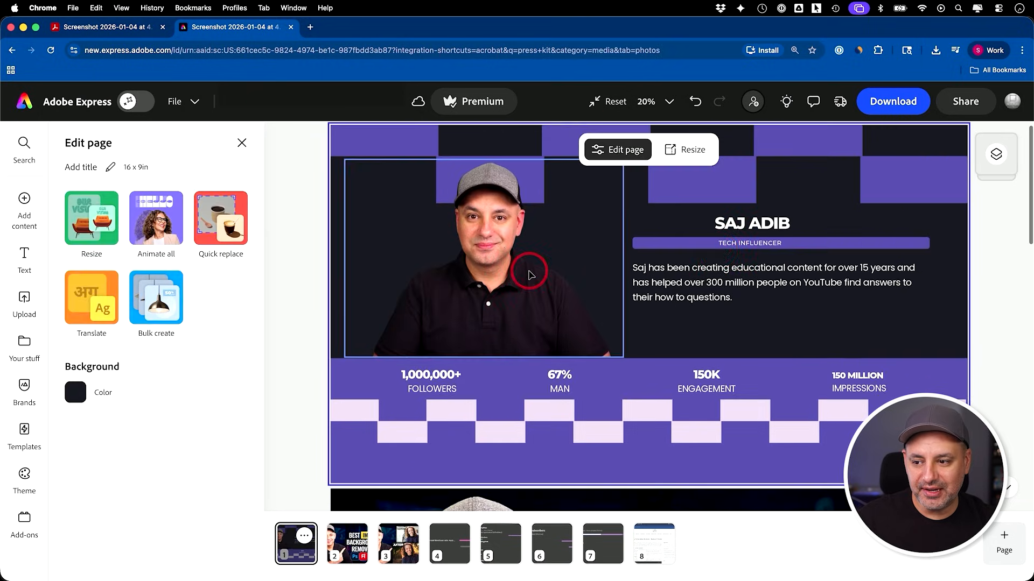
pyautogui.scroll(-5, 529, 275)
pyautogui.scroll(5, 546, 270)
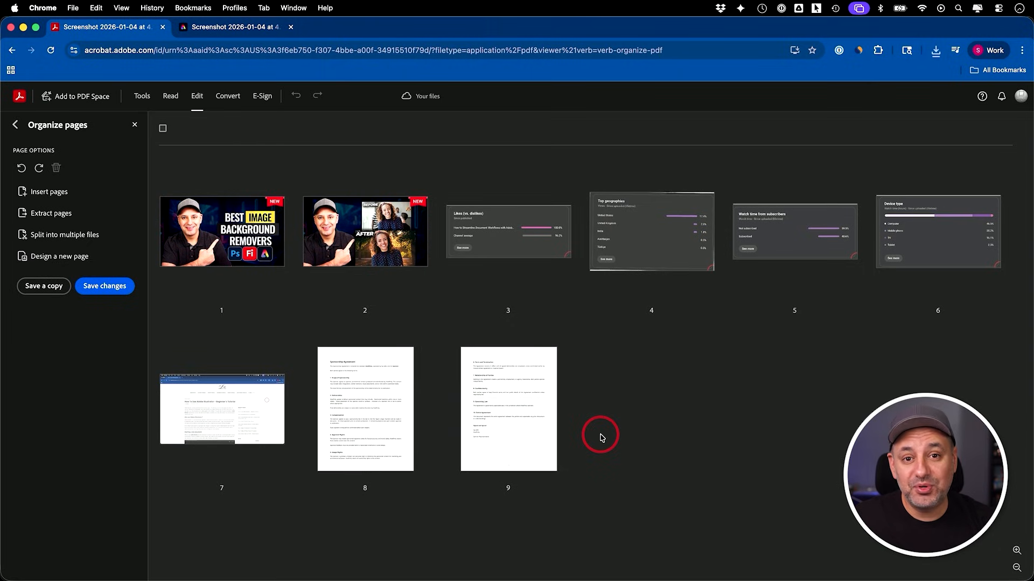
# Step: Save the page changes in Acrobat with the two sponsorship agreement pages added at the end, and open the AI Assistant
pyautogui.moveTo(372, 432)
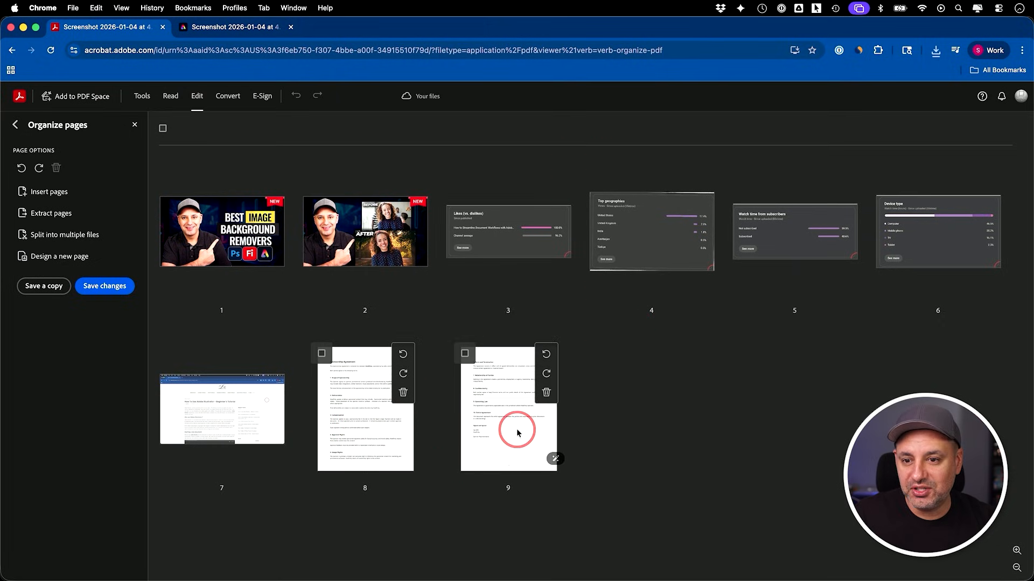
pyautogui.click(99, 287)
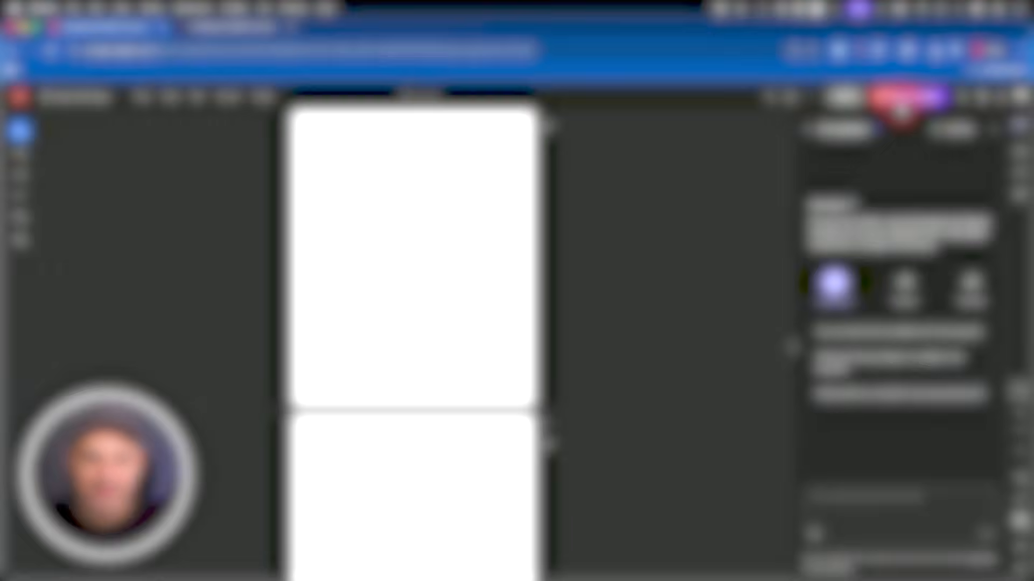
pyautogui.click(915, 99)
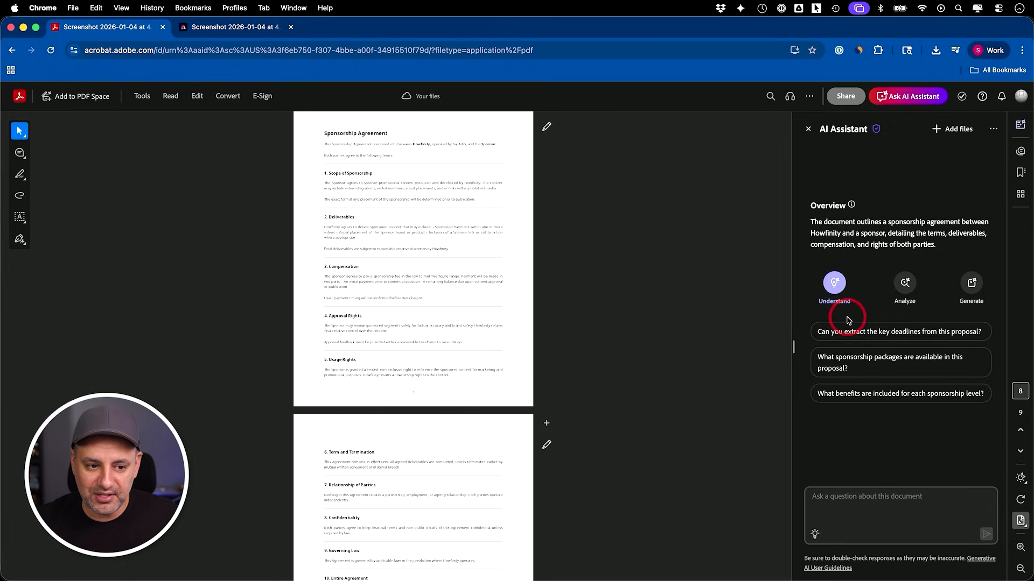
# Step: Ask the AI Assistant the suggested analysis question on the agreement's key deliverables and open the citation for the final deliverables
pyautogui.click(902, 285)
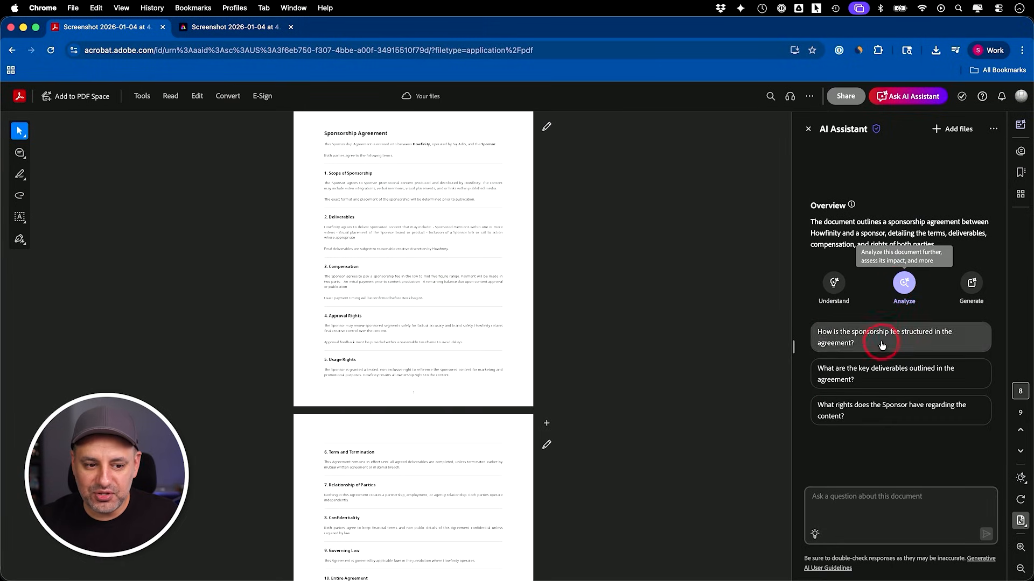
pyautogui.click(874, 532)
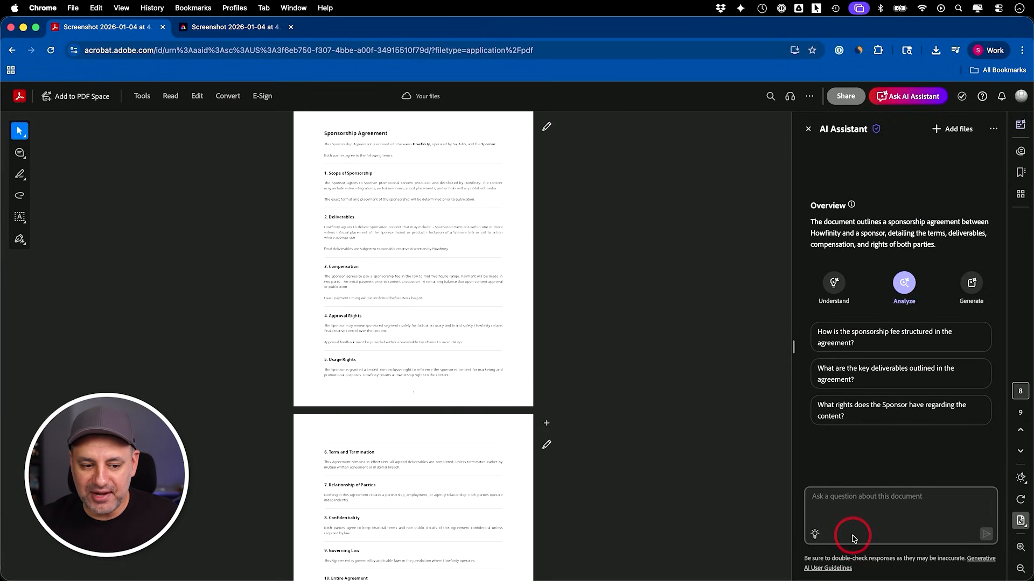
pyautogui.click(904, 386)
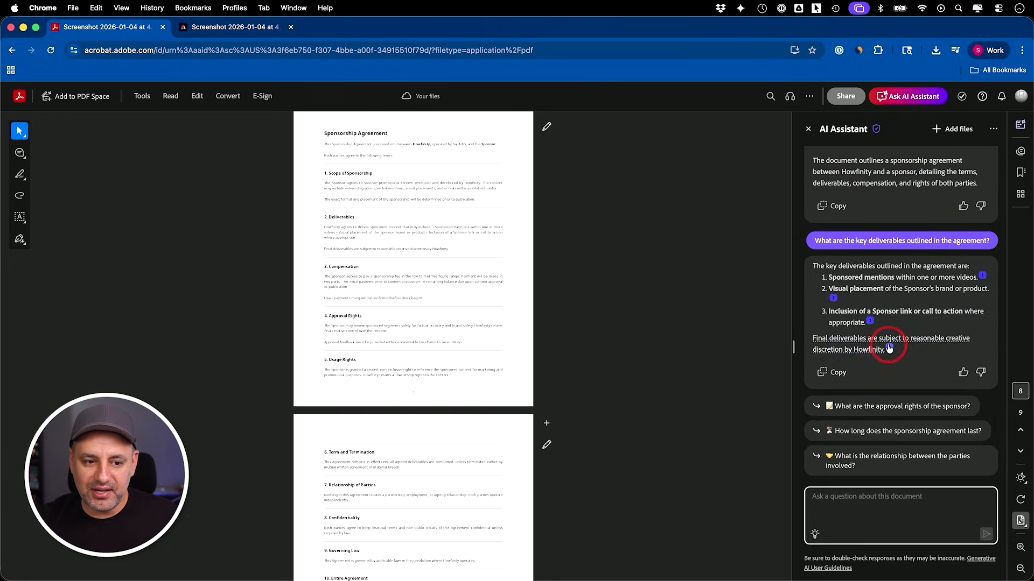
pyautogui.click(890, 350)
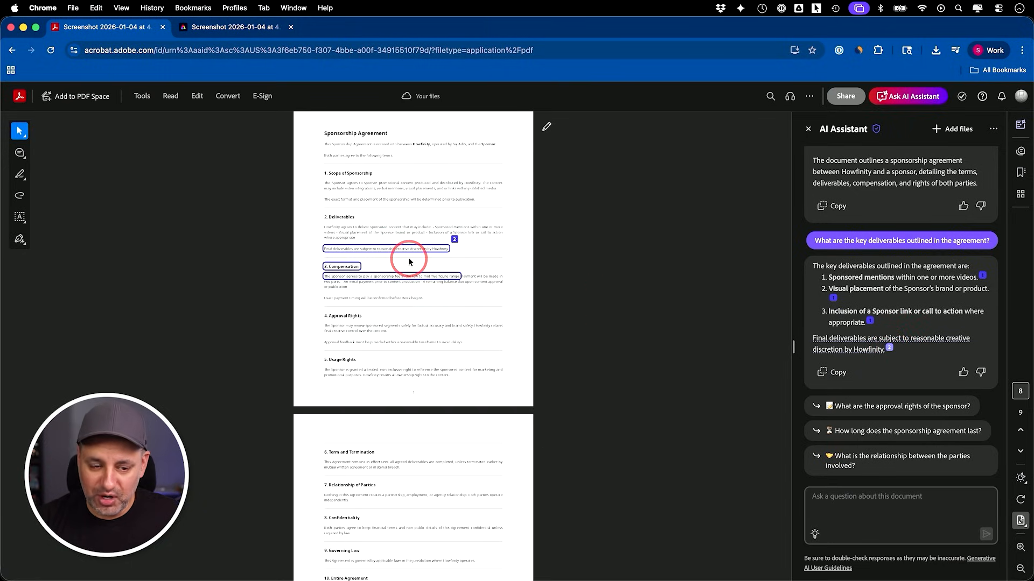
# Step: Ask the AI Assistant to generate a summary of the contract
pyautogui.click(889, 512)
pyautogui.write('generate a summary of the contract')
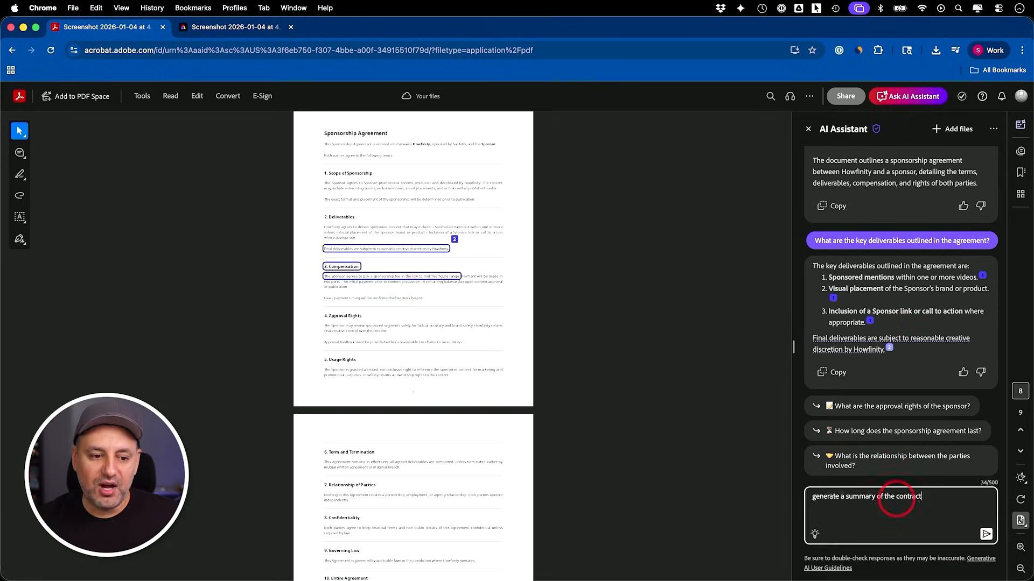
pyautogui.press('Return')
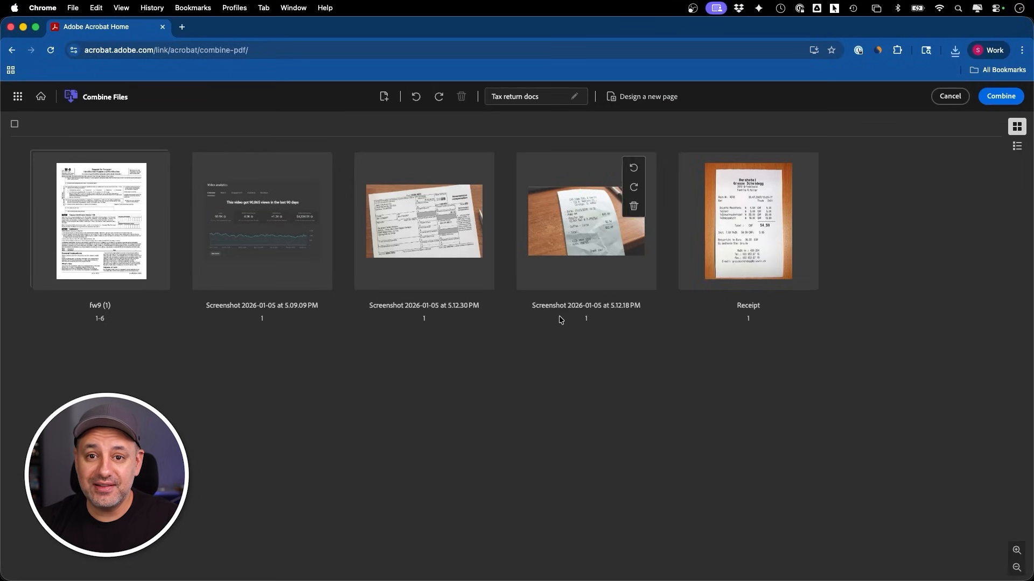
# Step: Move the Receipt file to the first position and remove the fw9 (1) form from the Tax return docs files
pyautogui.moveTo(738, 254); pyautogui.dragTo(121, 237)
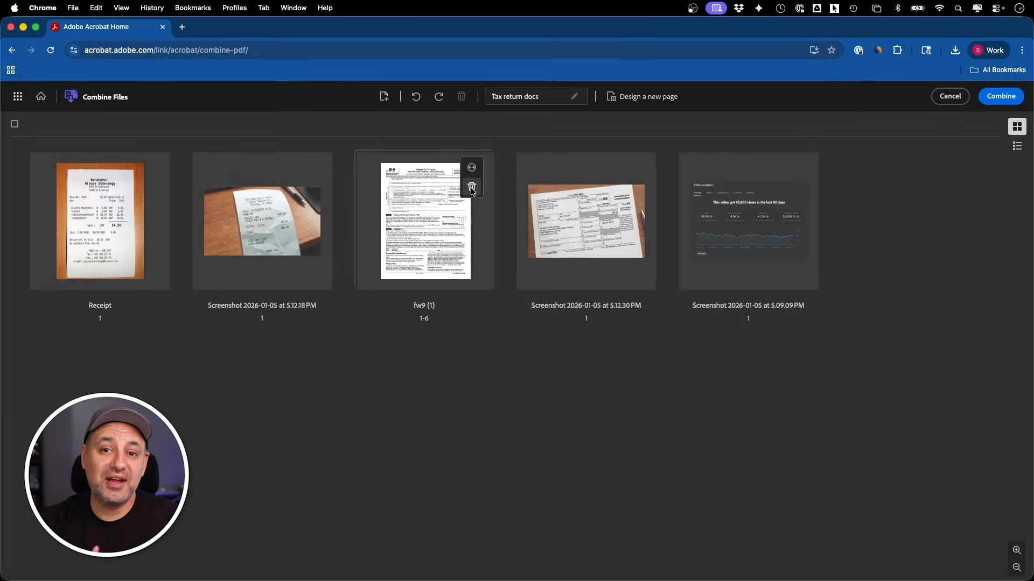
pyautogui.click(471, 207)
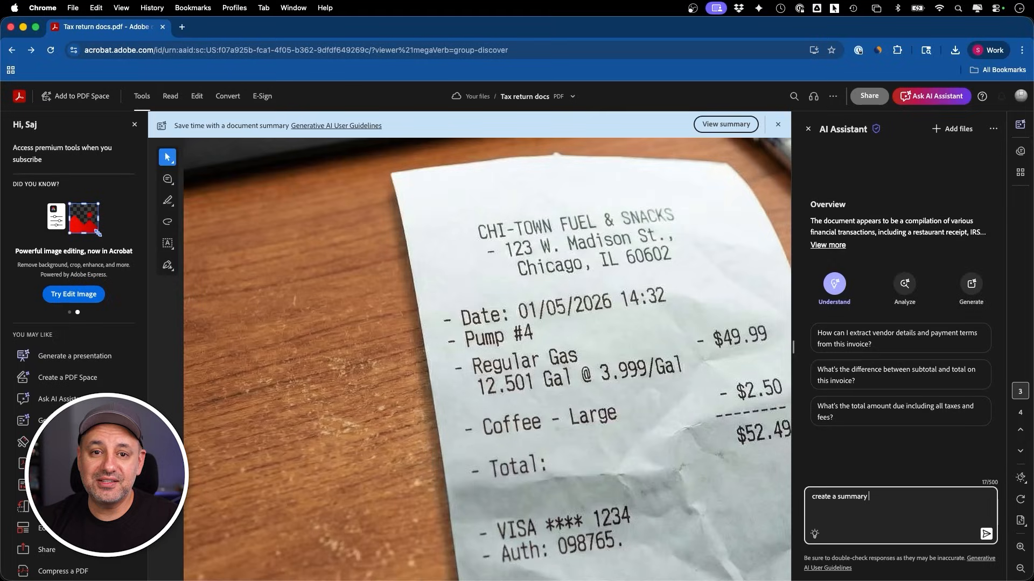
# Step: Ask the AI Assistant to build a table of key amounts and categories from Tax return docs, and widen the answer area
pyautogui.press('Return')
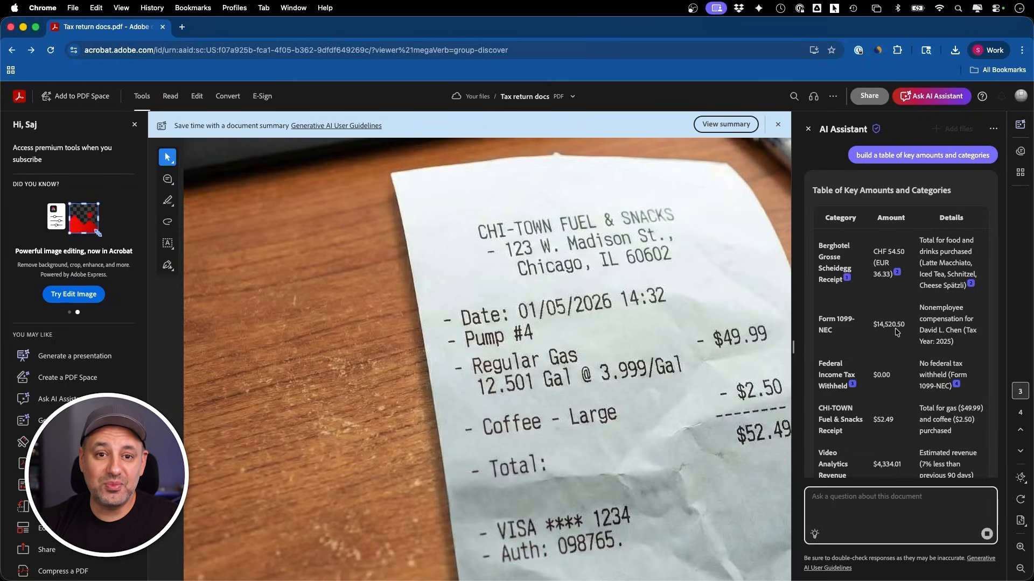
pyautogui.moveTo(795, 352); pyautogui.dragTo(414, 349)
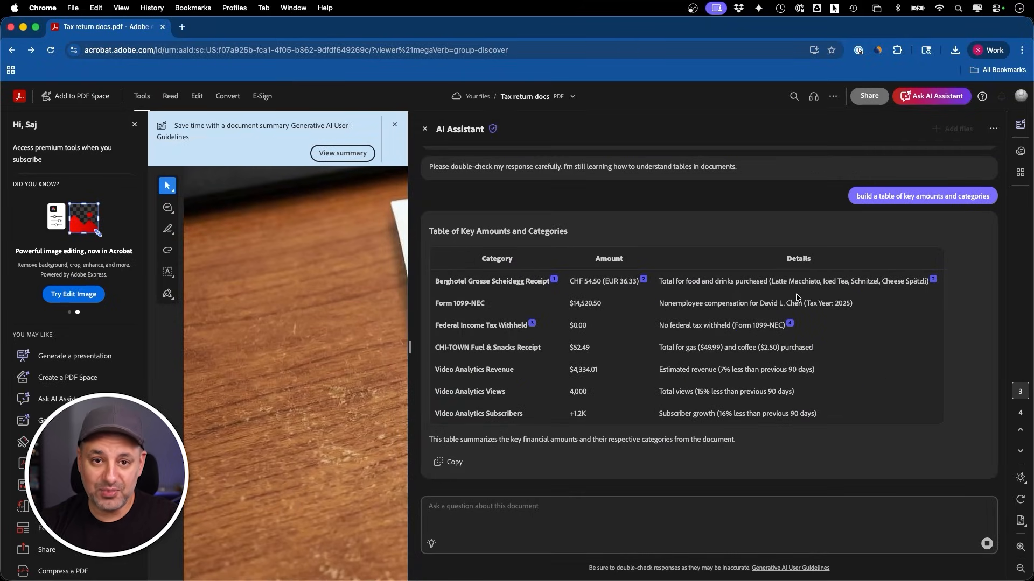
# Step: Choose the Tax return docs PDF as the file to password-protect and continue to the password settings
pyautogui.click(652, 343)
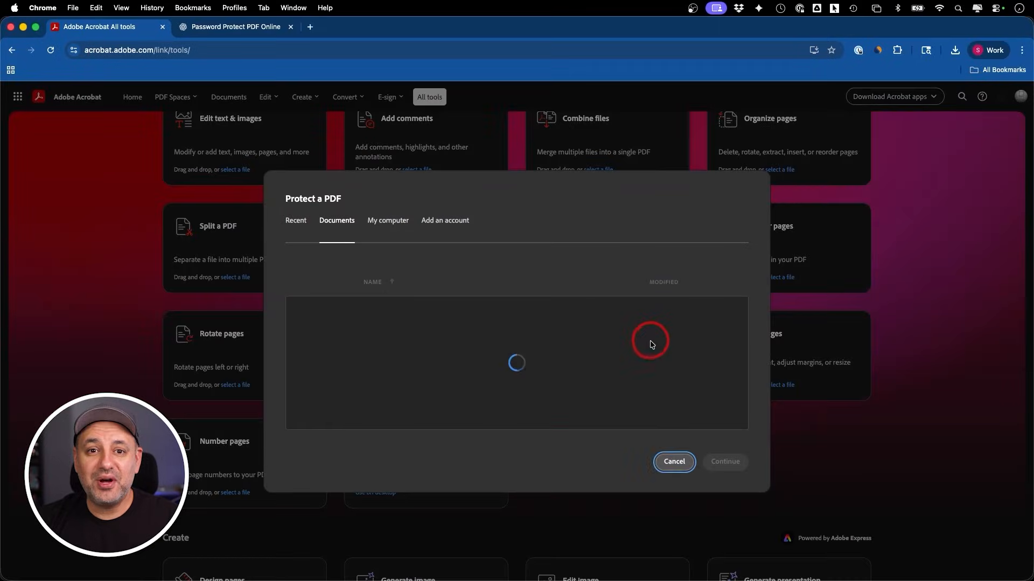
pyautogui.click(727, 460)
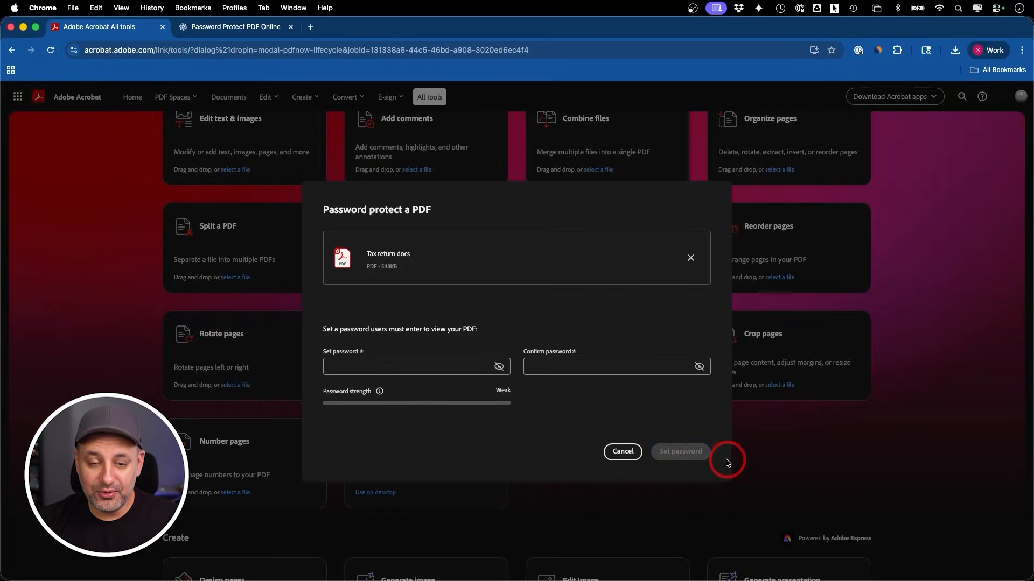